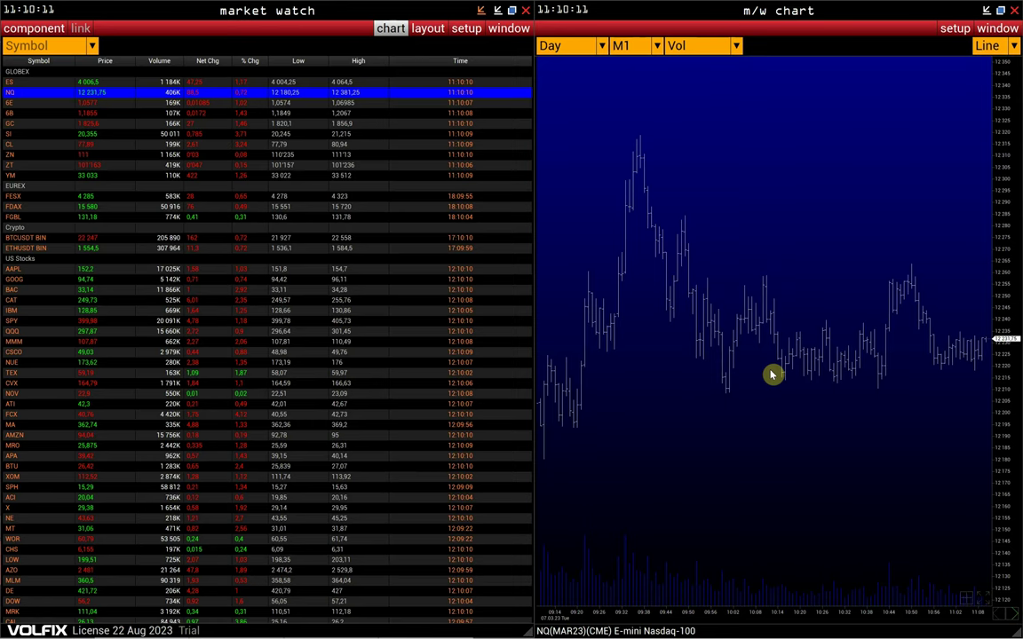
Add a Chart component from the window components list
click(37, 29)
Maximize the new chart window and set its symbol to ES
click(29, 43)
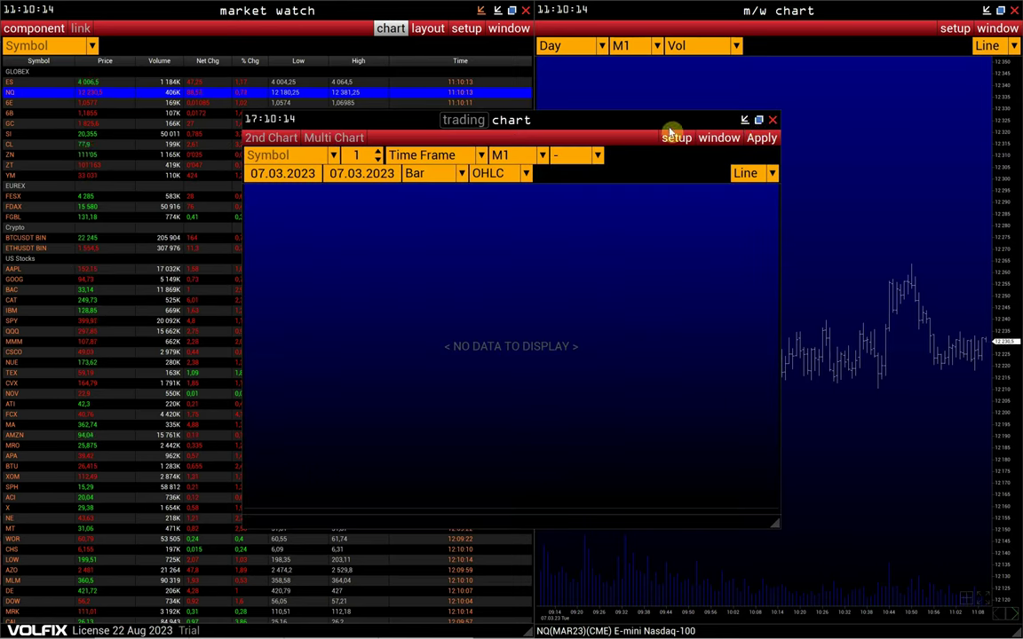
click(758, 121)
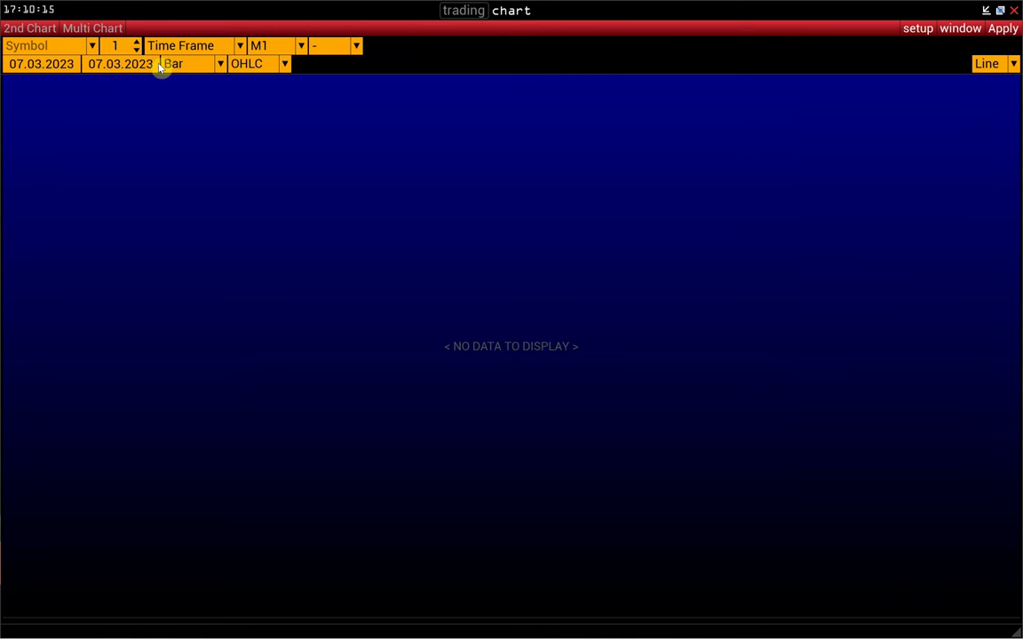
click(69, 46)
text(es)
key(Return)
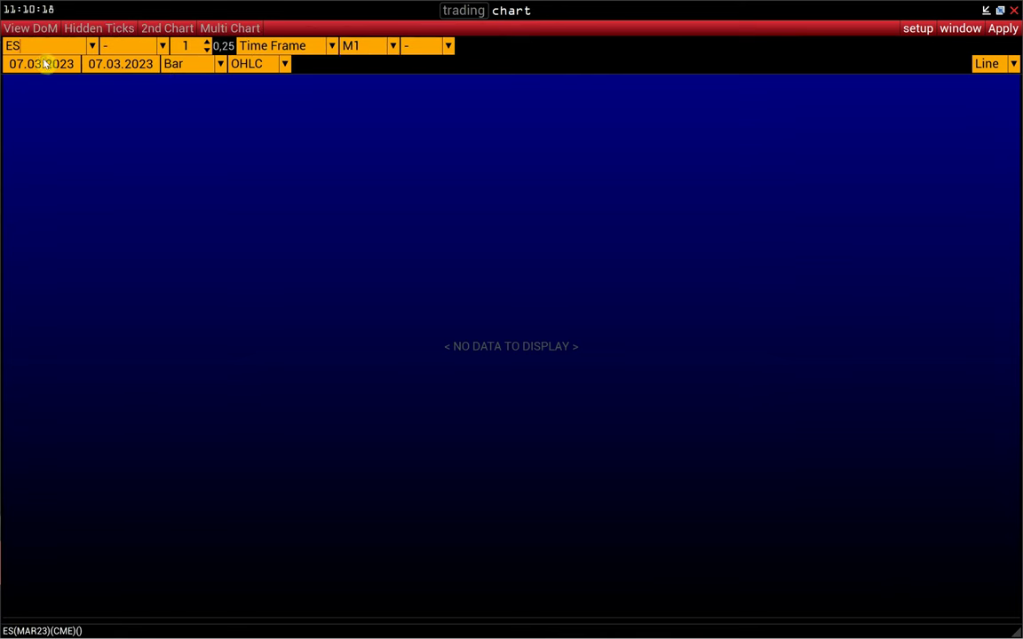
Keep M1 bars, choose the Cluster chart type, and apply
click(348, 48)
click(358, 156)
click(176, 65)
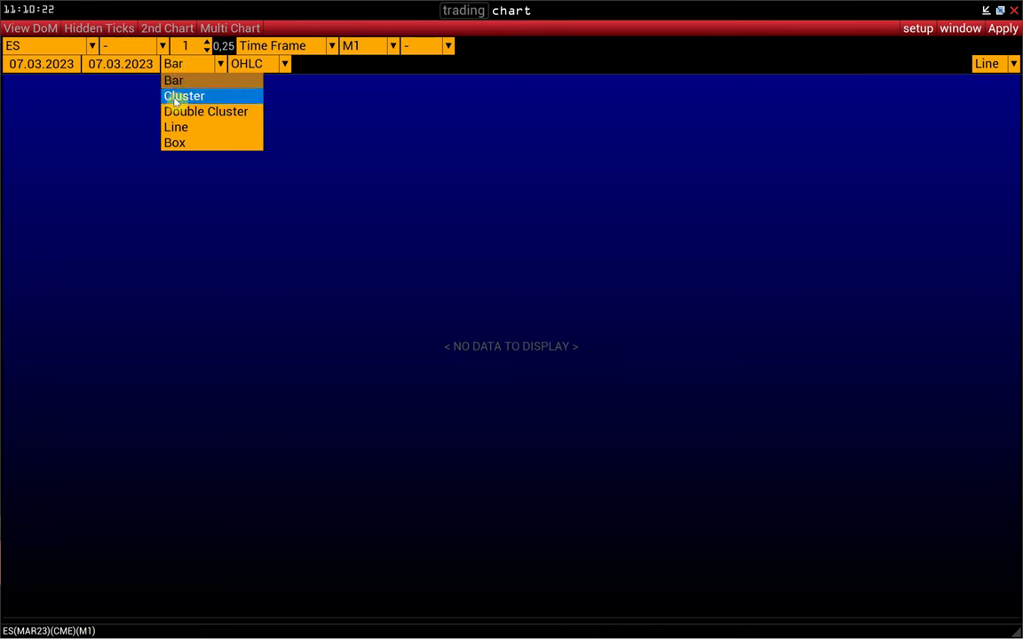
key(Down)
key(Down)
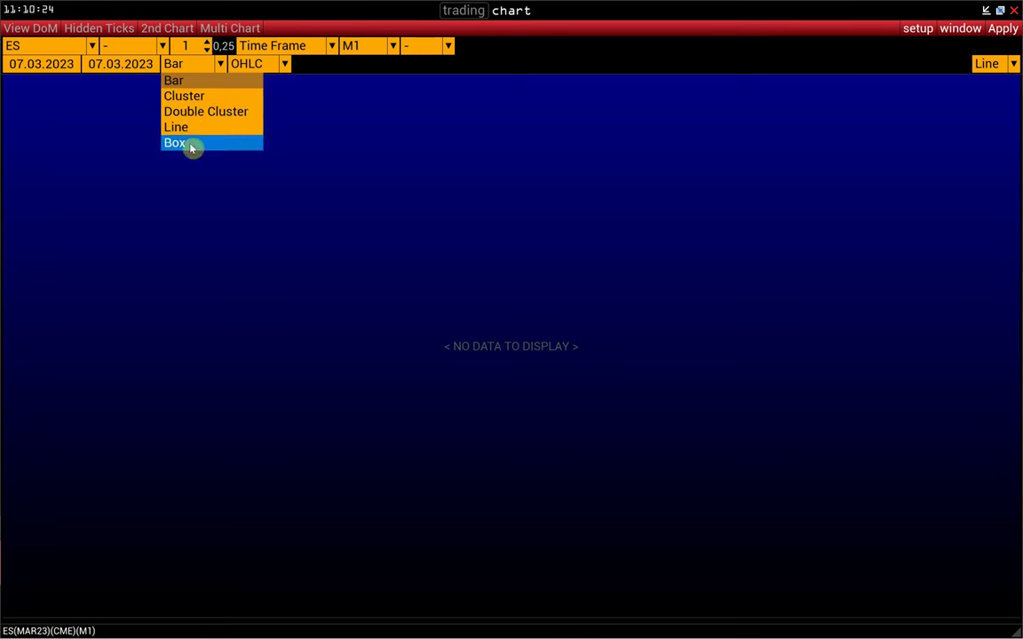
click(179, 95)
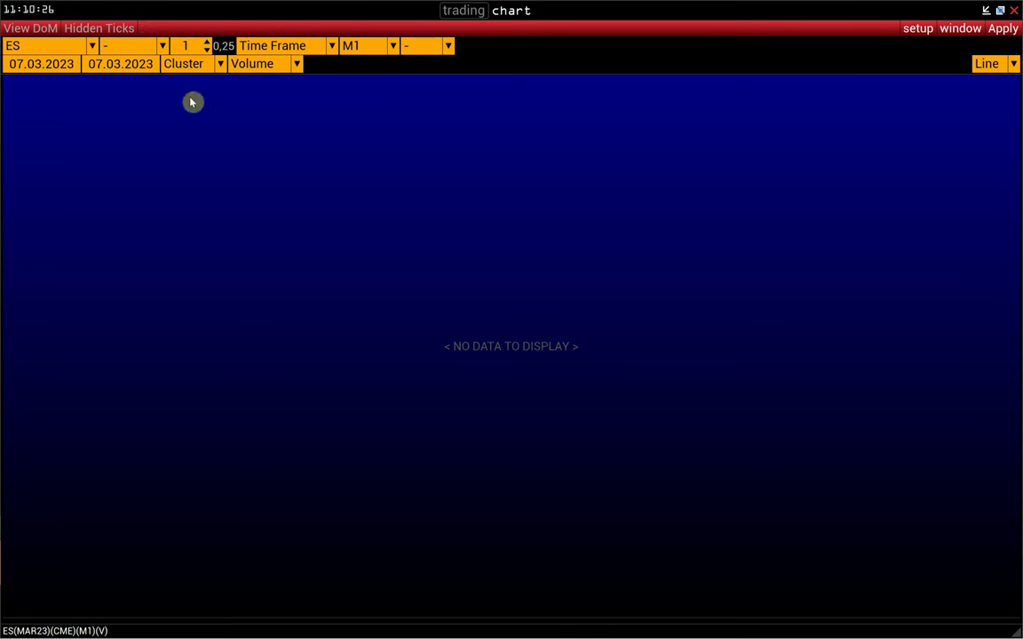
click(993, 29)
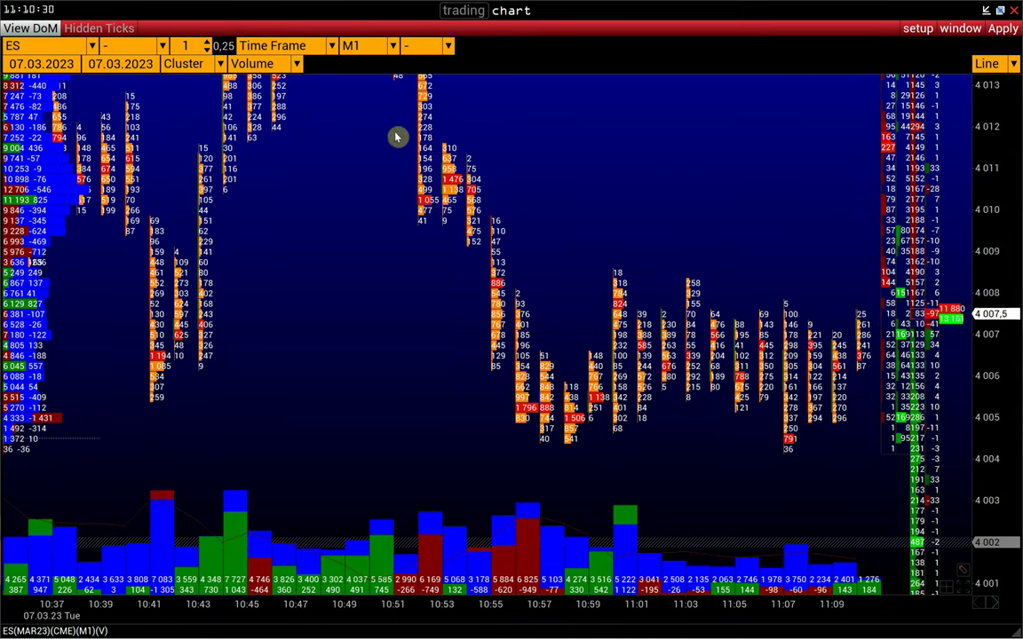
Switch the chart type from Cluster to Double Cluster
click(254, 67)
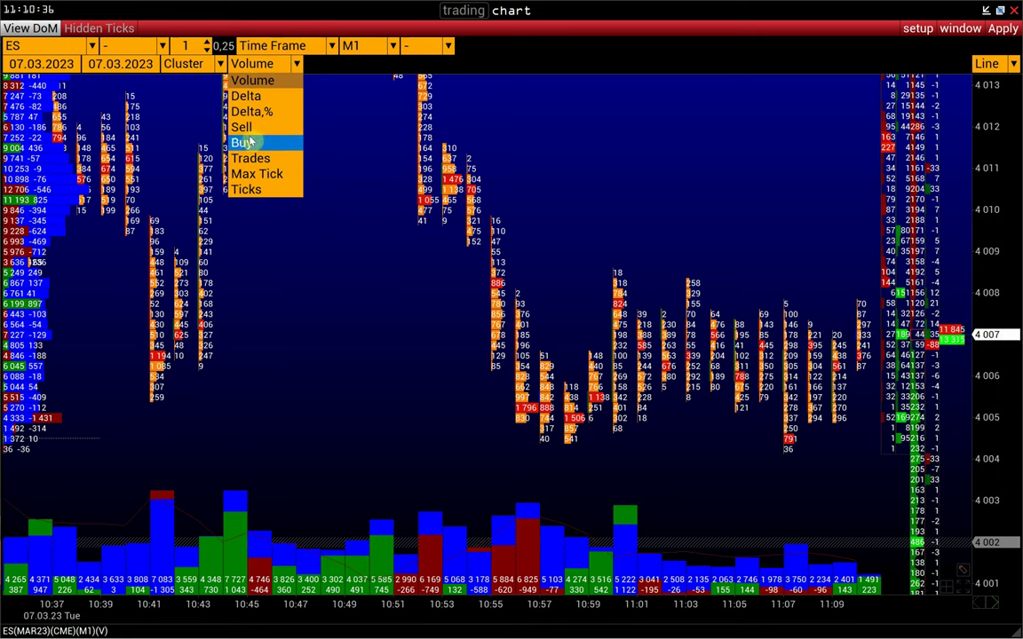
click(383, 70)
click(190, 71)
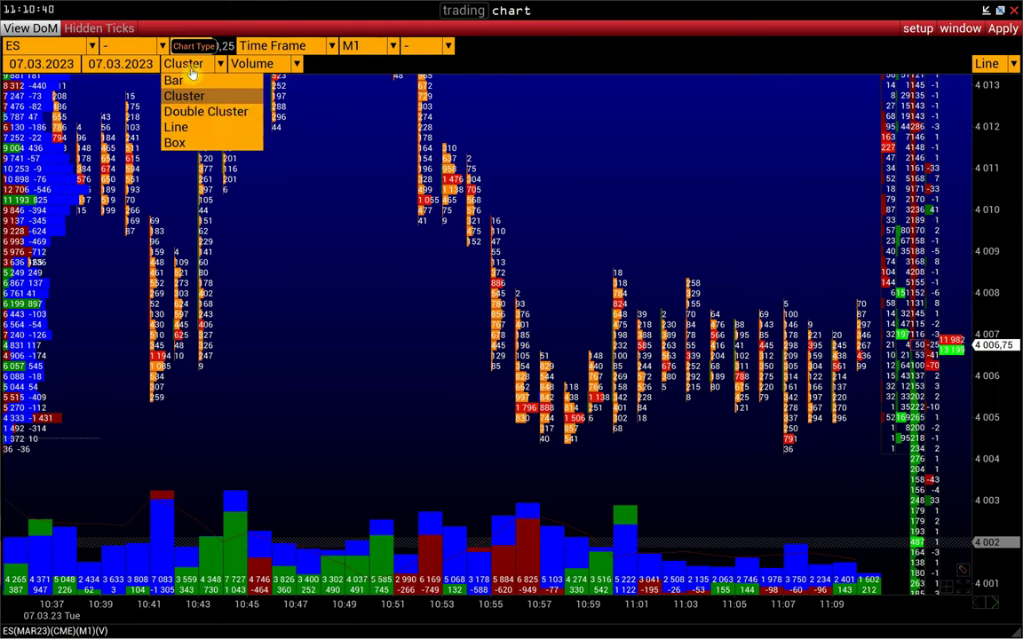
click(187, 111)
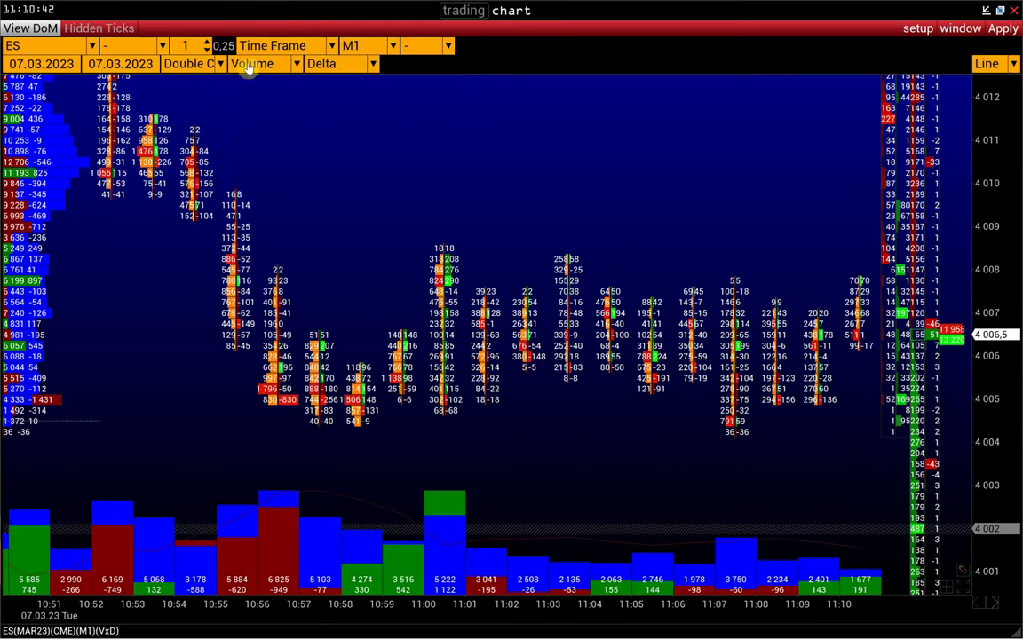
Set the first cluster value to Sell and the second to Buy
click(253, 64)
click(256, 128)
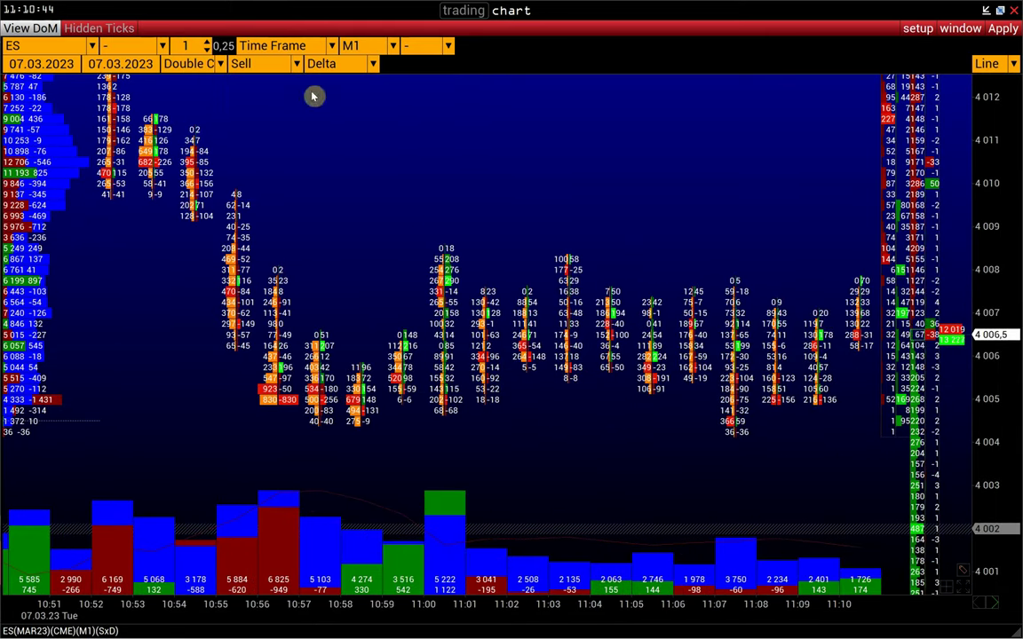
click(329, 69)
click(350, 139)
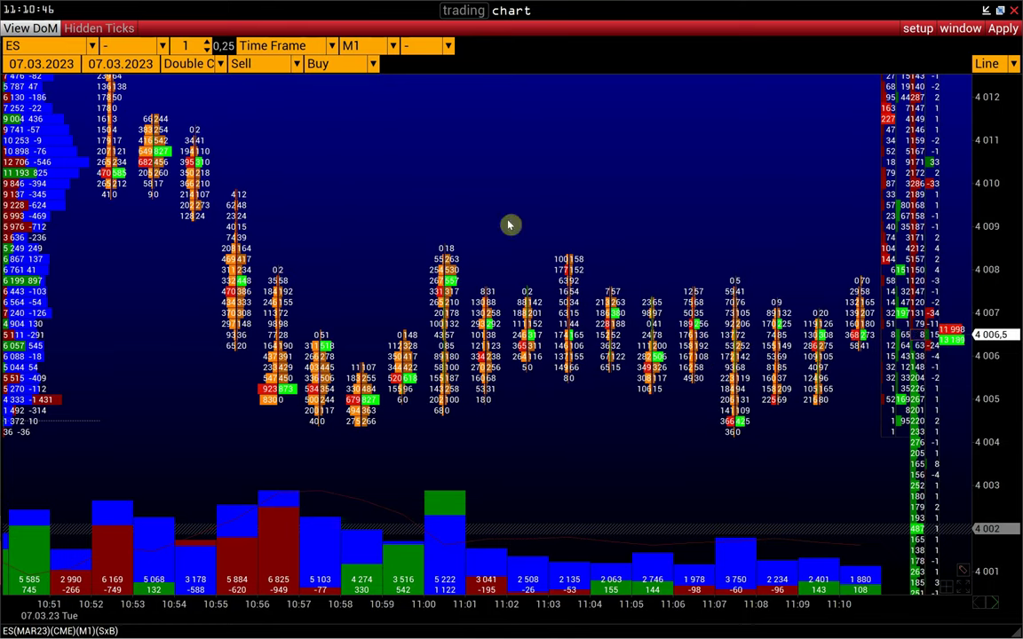
Pan the chart toward the most recent bars
scroll(783, 617, up, 1)
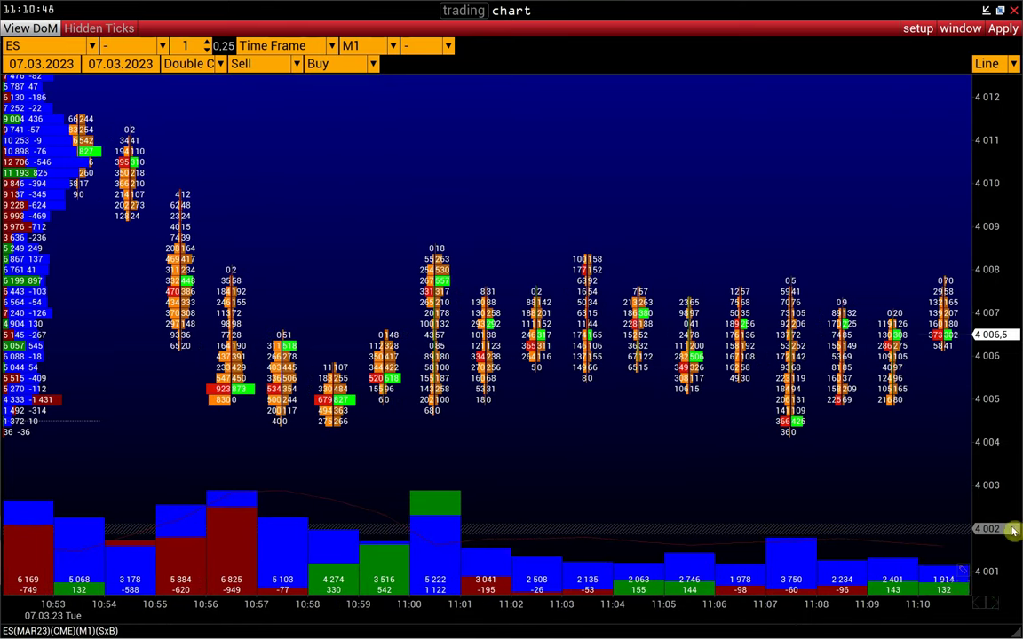
drag(993, 531, 913, 559)
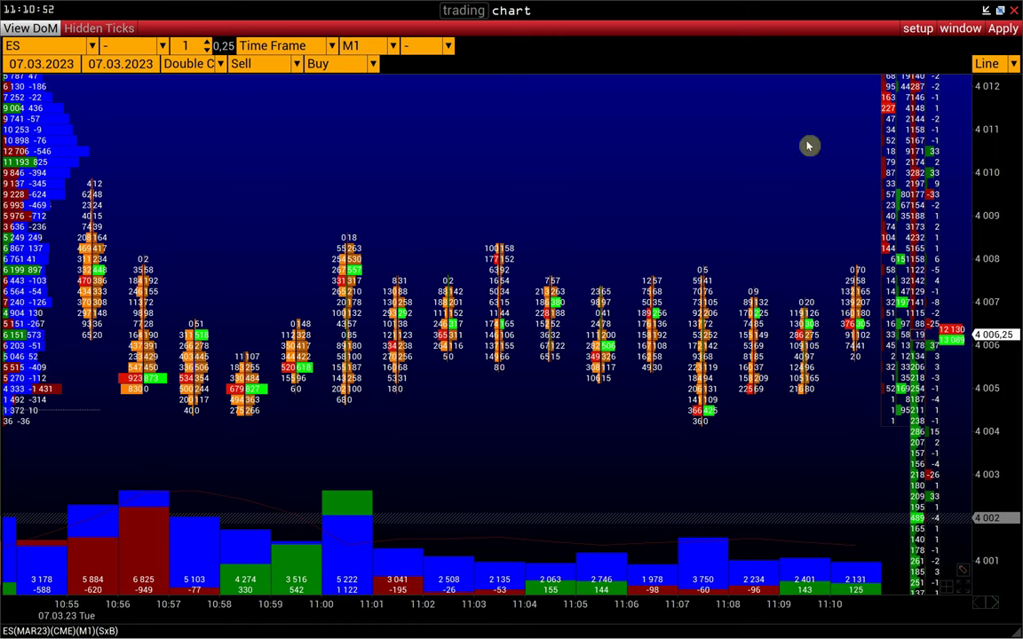
click(906, 36)
mouse_move(863, 114)
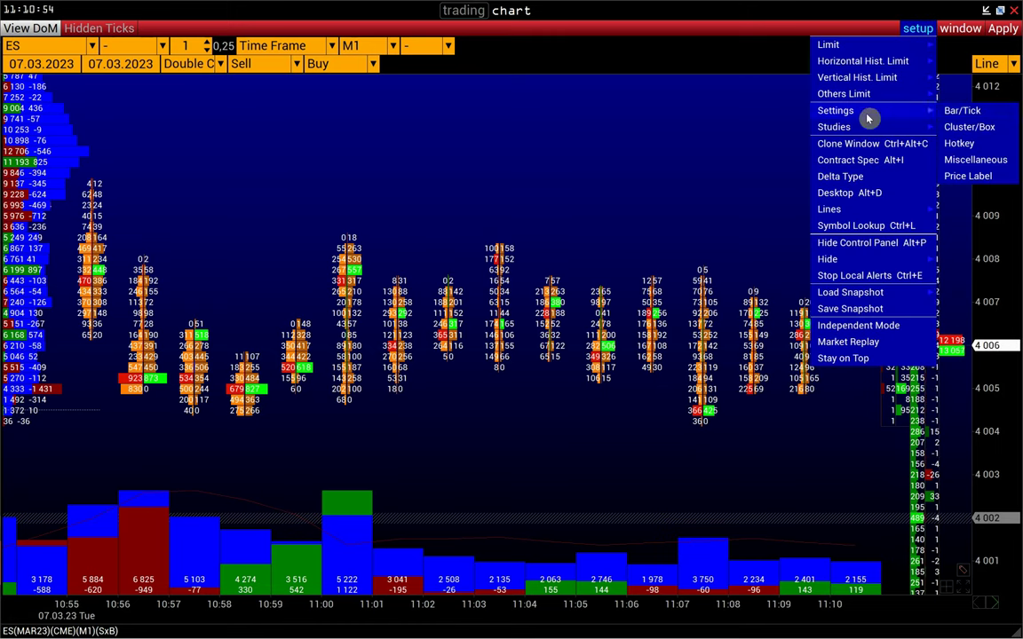
Turn Cluster Profile Mode off in the Cluster/Box settings and apply
click(977, 128)
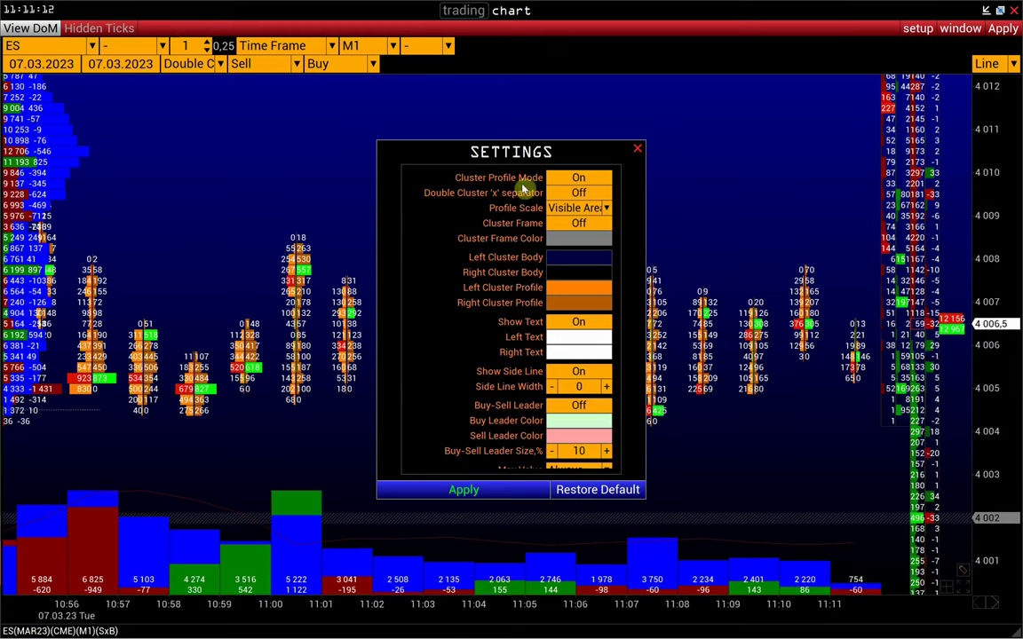
click(569, 179)
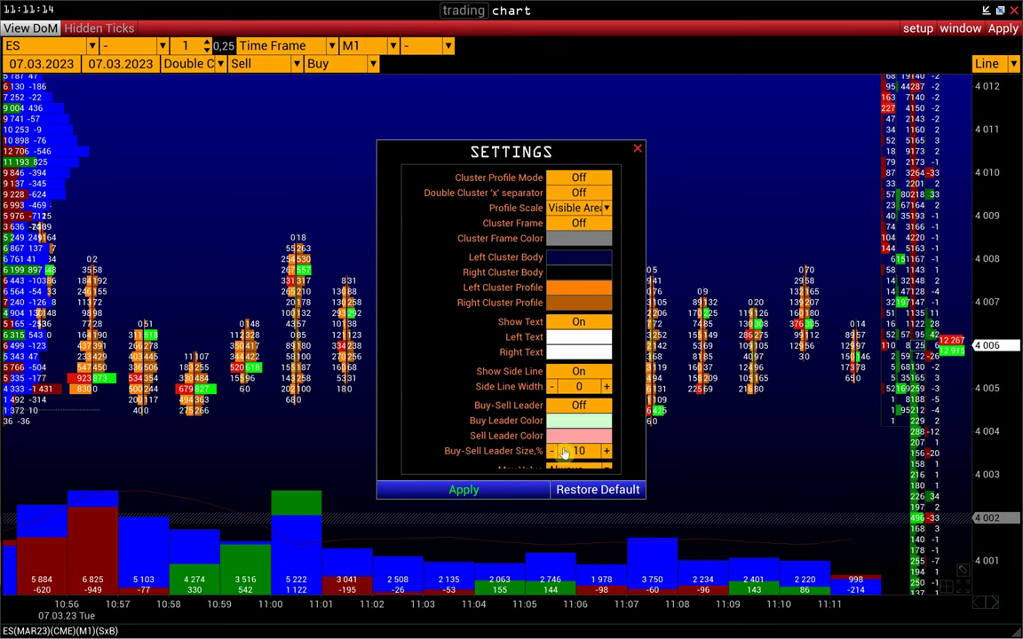
click(515, 489)
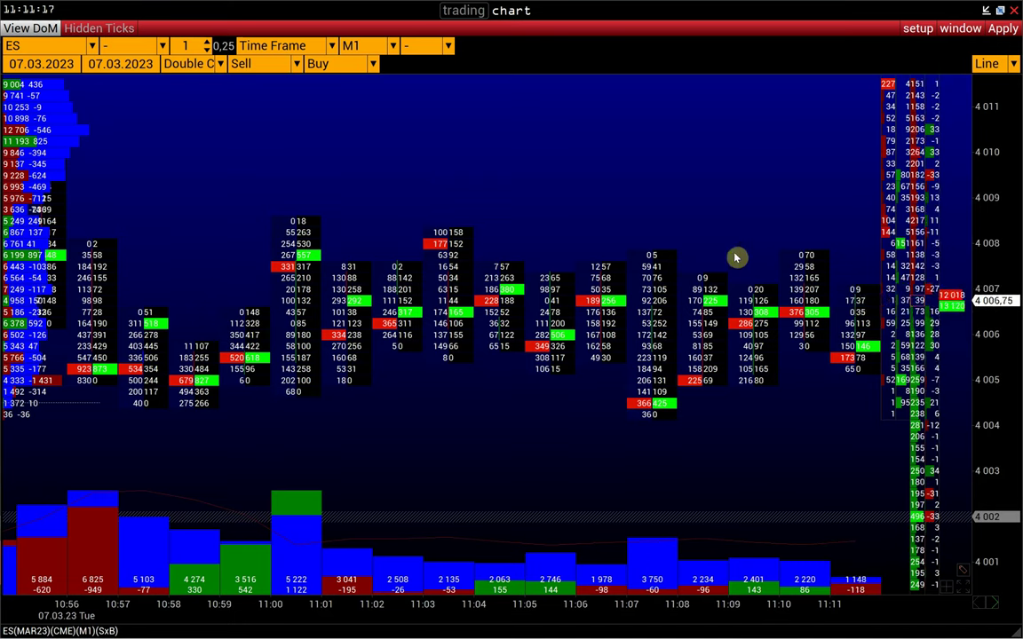
Enable the 'x' separator between Sell and Buy values and switch Cluster Profile Mode back on
click(917, 27)
mouse_move(860, 112)
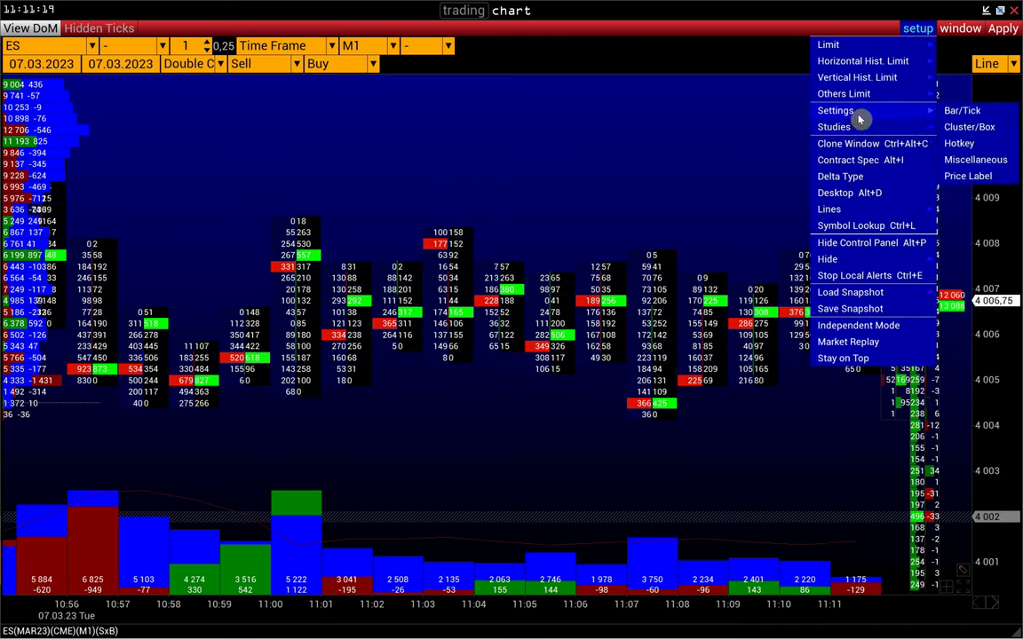
click(969, 127)
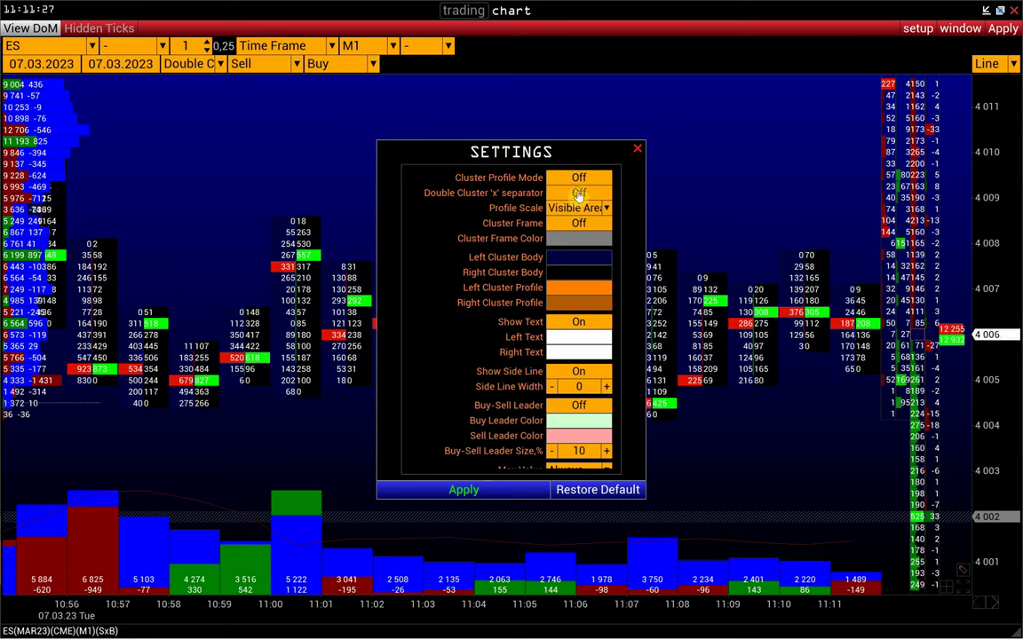
click(471, 489)
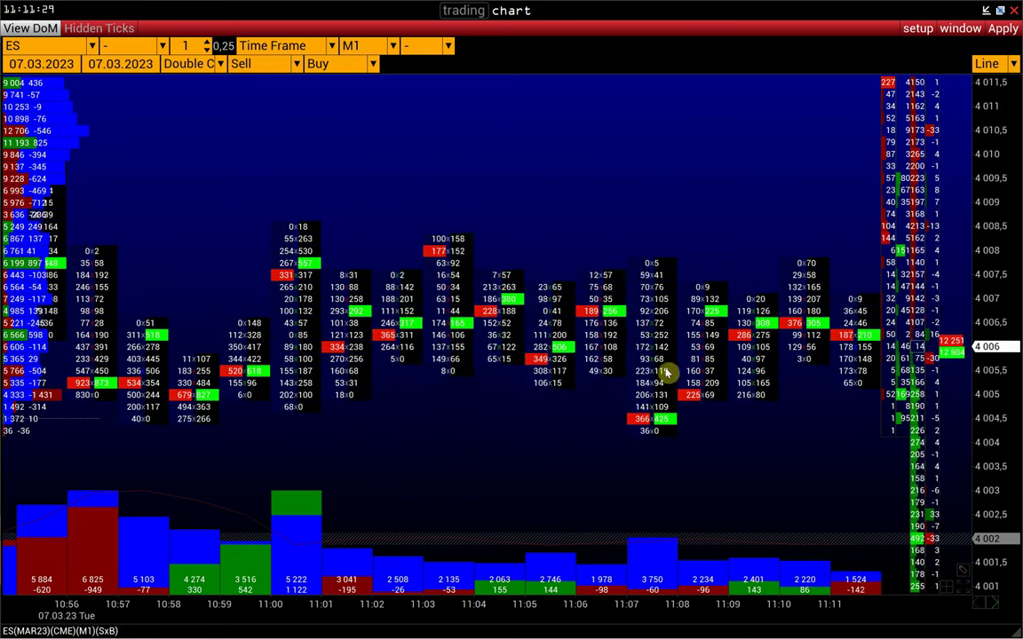
click(578, 177)
Turn off the 'x' separator, make left and right cluster profiles grey, and apply
click(577, 193)
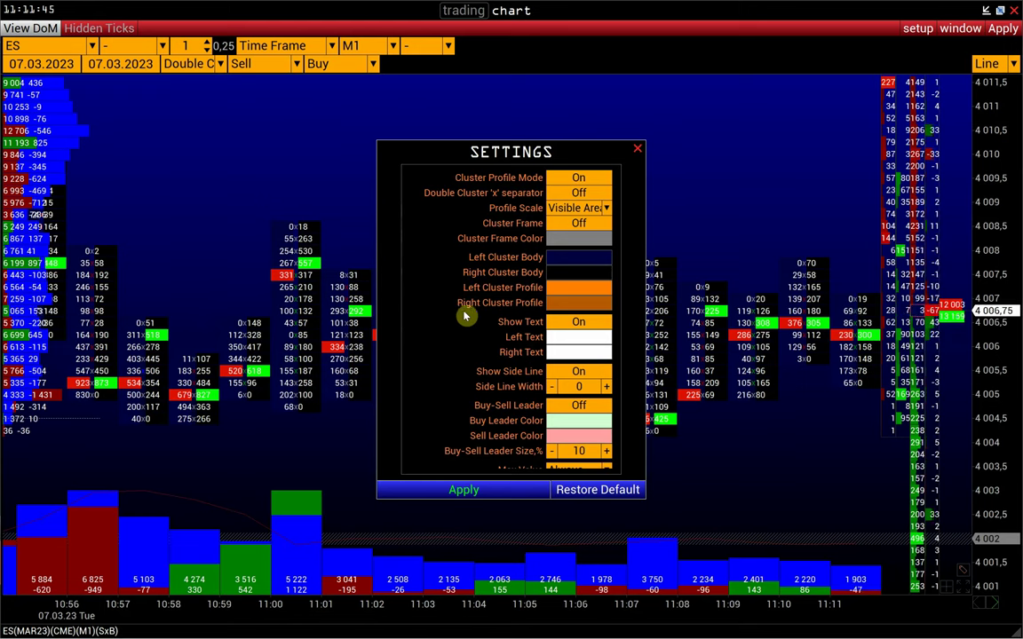
click(563, 290)
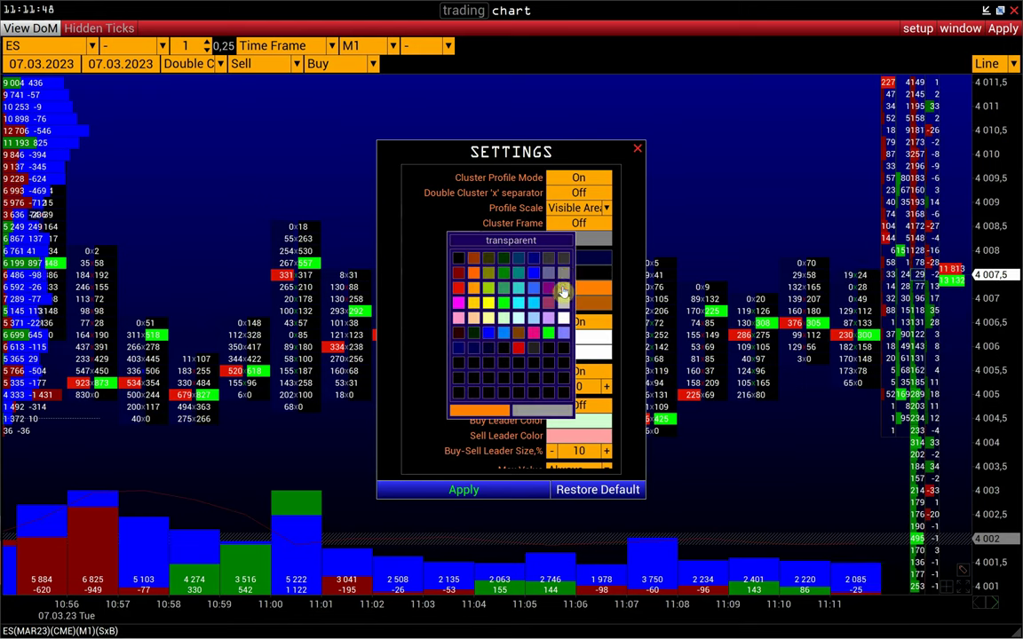
click(563, 289)
click(578, 309)
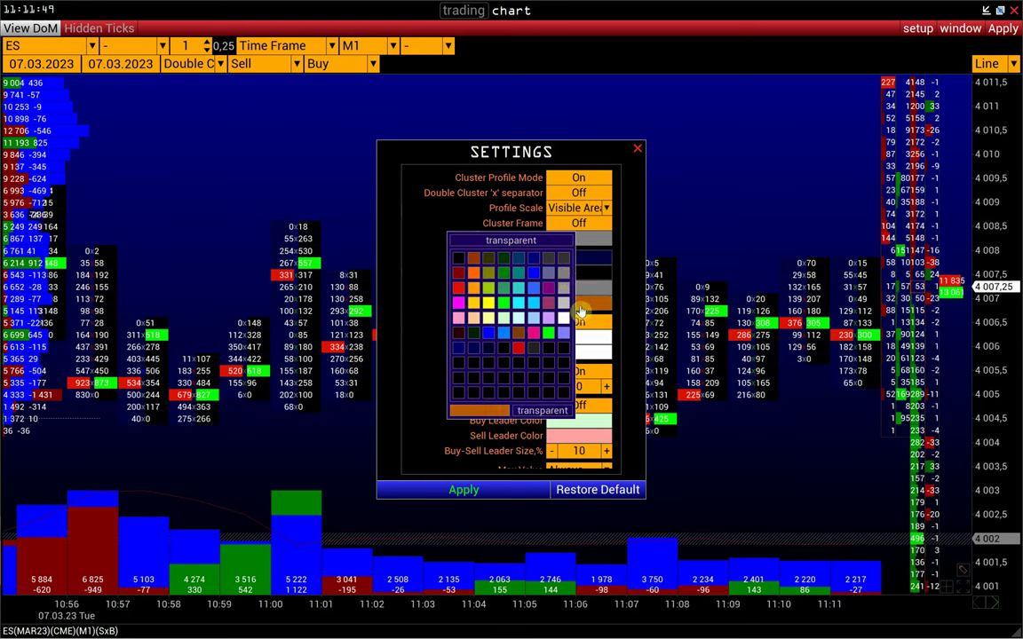
click(563, 289)
click(506, 491)
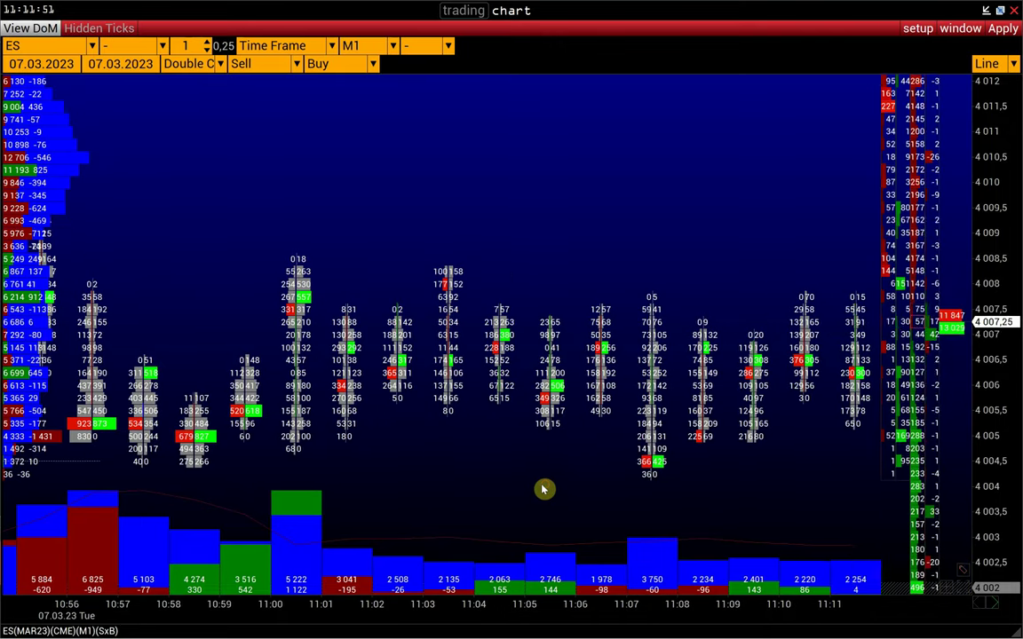
Raise the cluster Side Line Width to 7 and apply
click(985, 604)
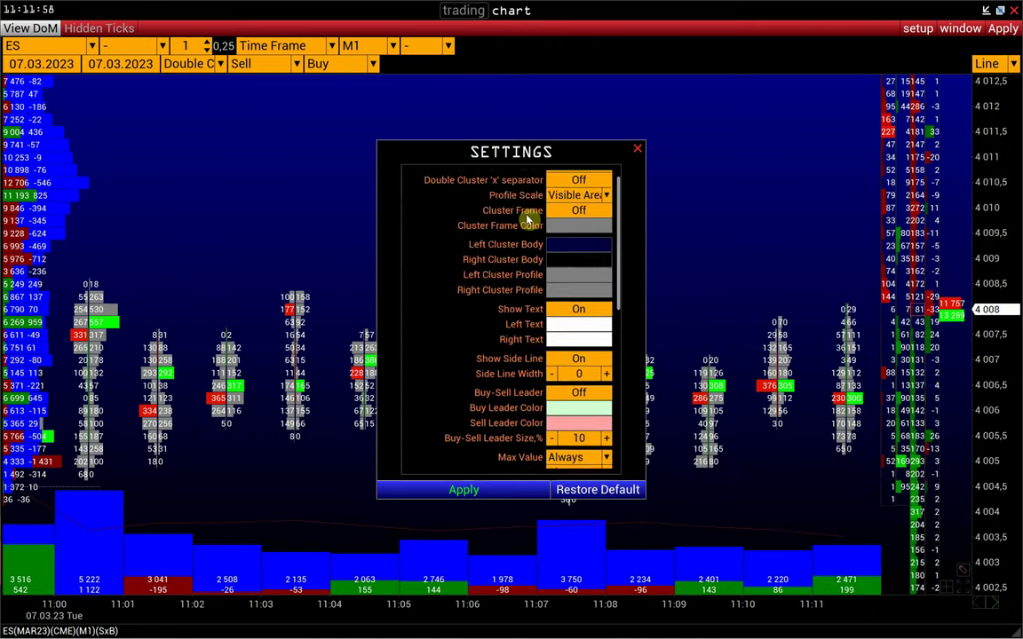
scroll(527, 219, down, 3)
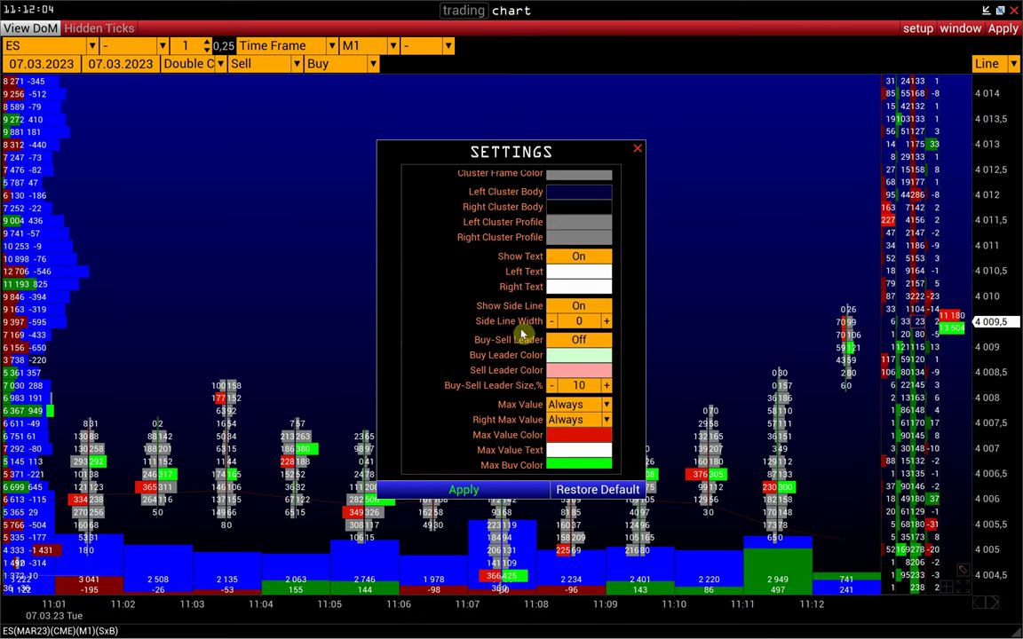
click(607, 321)
click(608, 321)
click(607, 322)
click(607, 321)
click(469, 489)
click(919, 28)
mouse_move(874, 117)
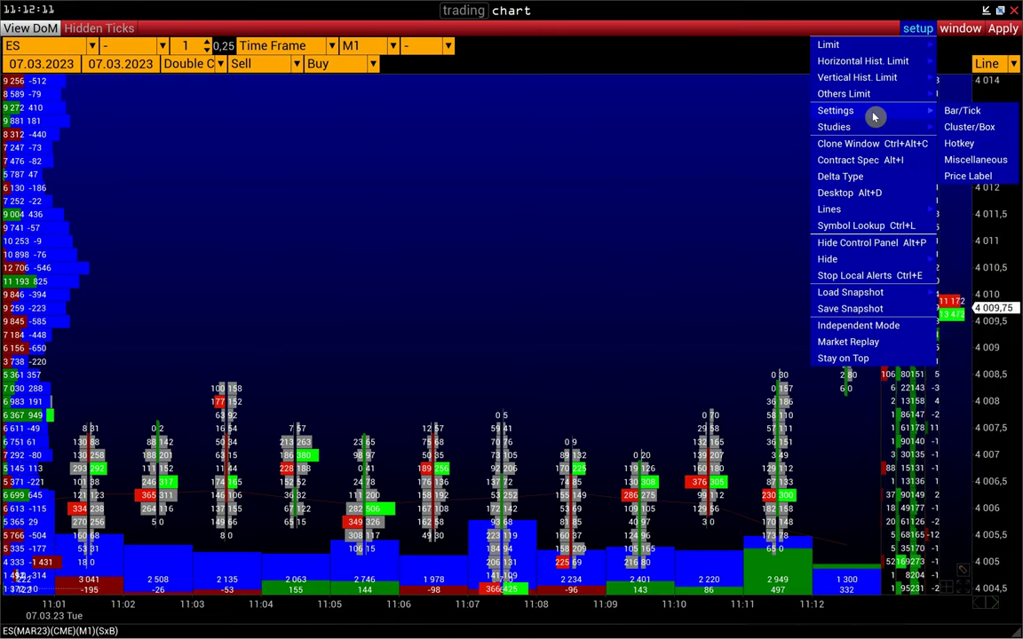
click(957, 127)
scroll(586, 290, down, 5)
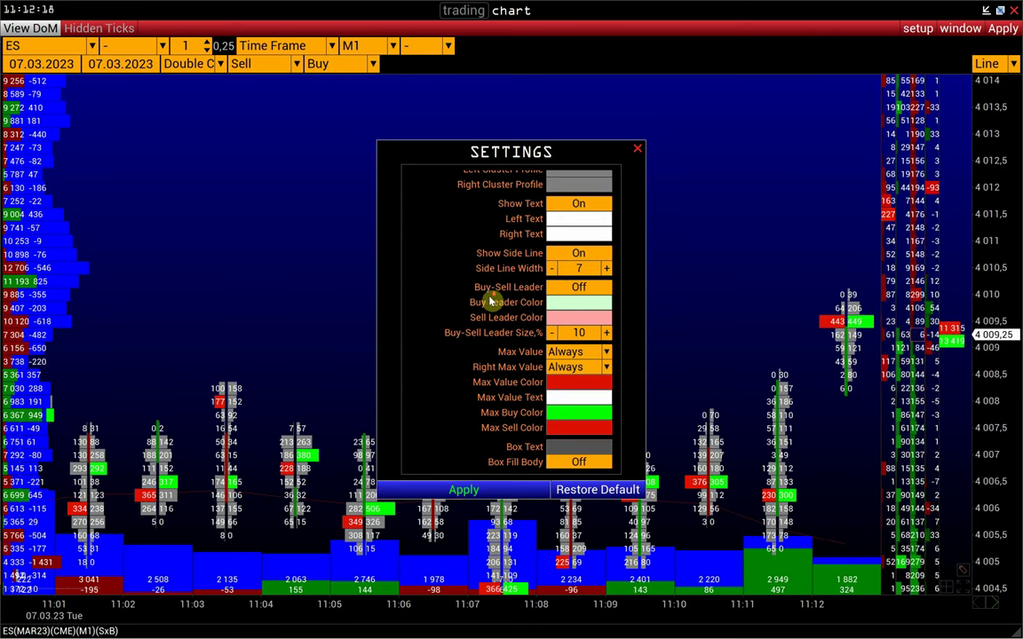
scroll(497, 299, down, 3)
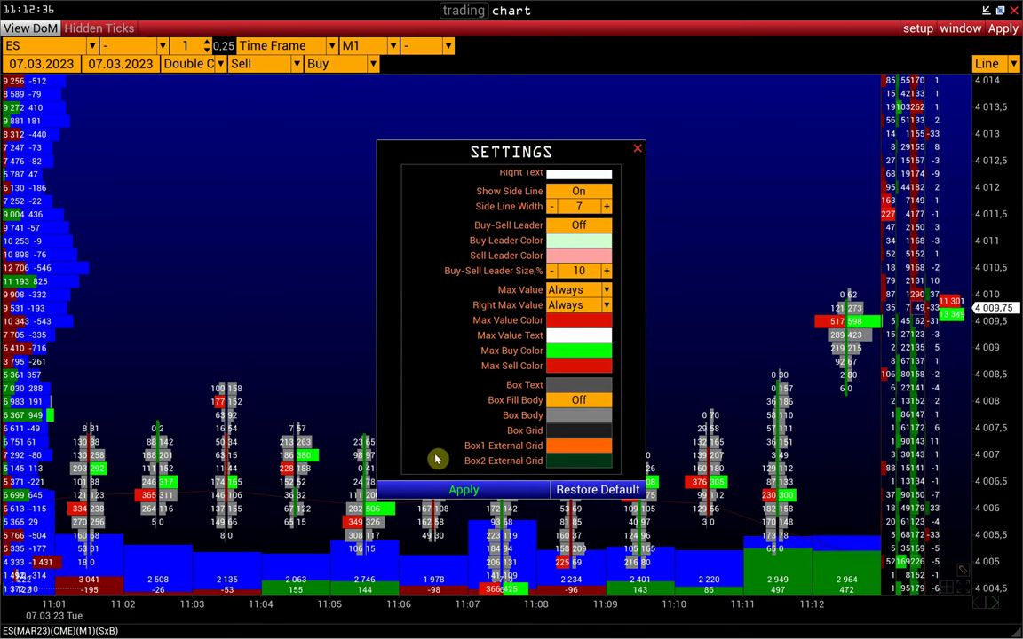
click(437, 490)
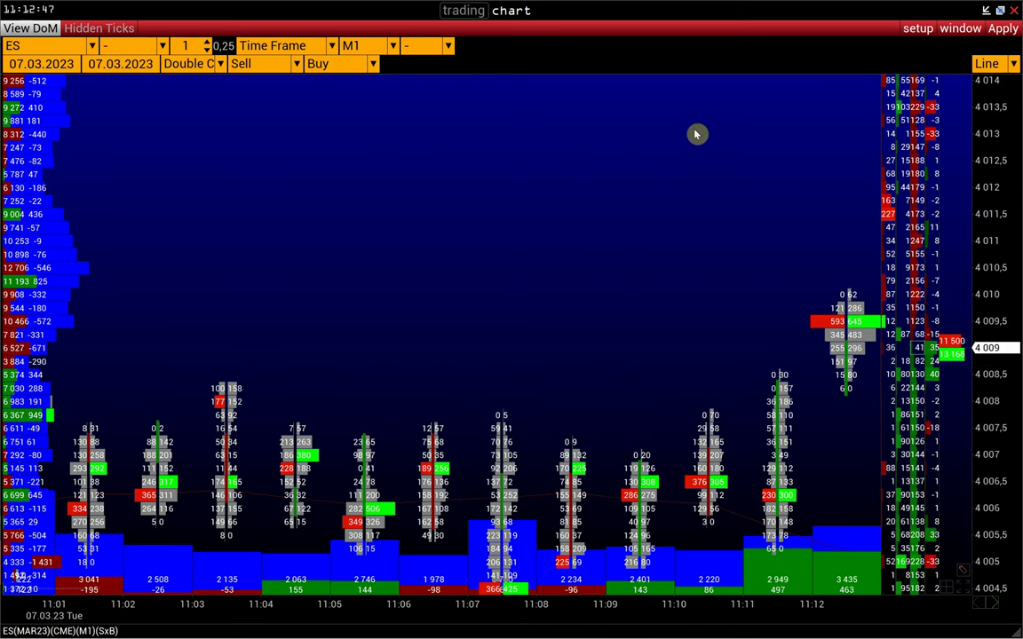
click(914, 28)
Set Axis and Value Font Size to 18 in the Miscellaneous settings
mouse_move(869, 109)
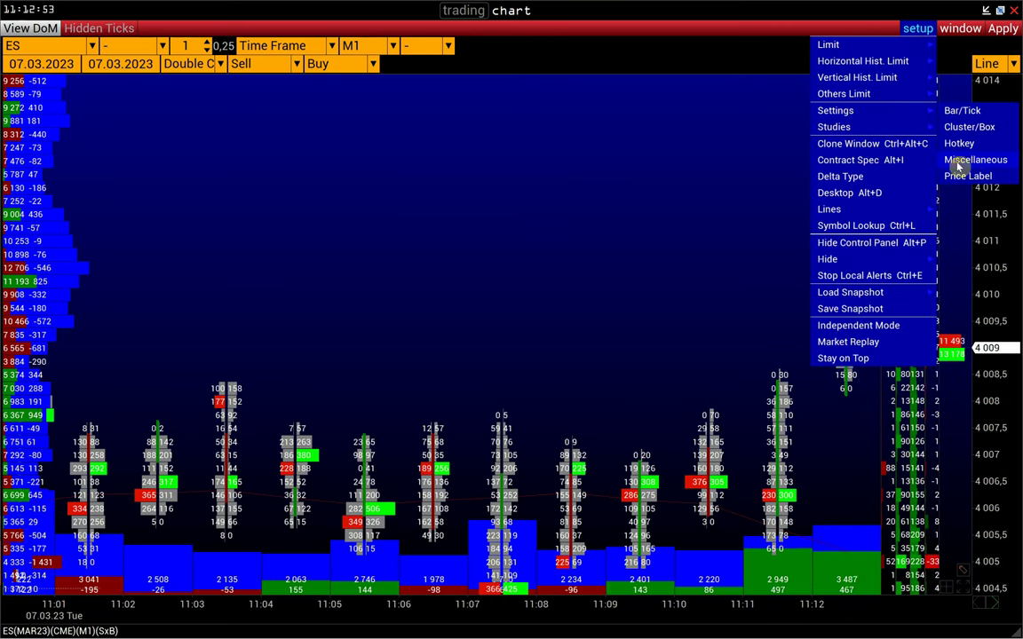
click(959, 160)
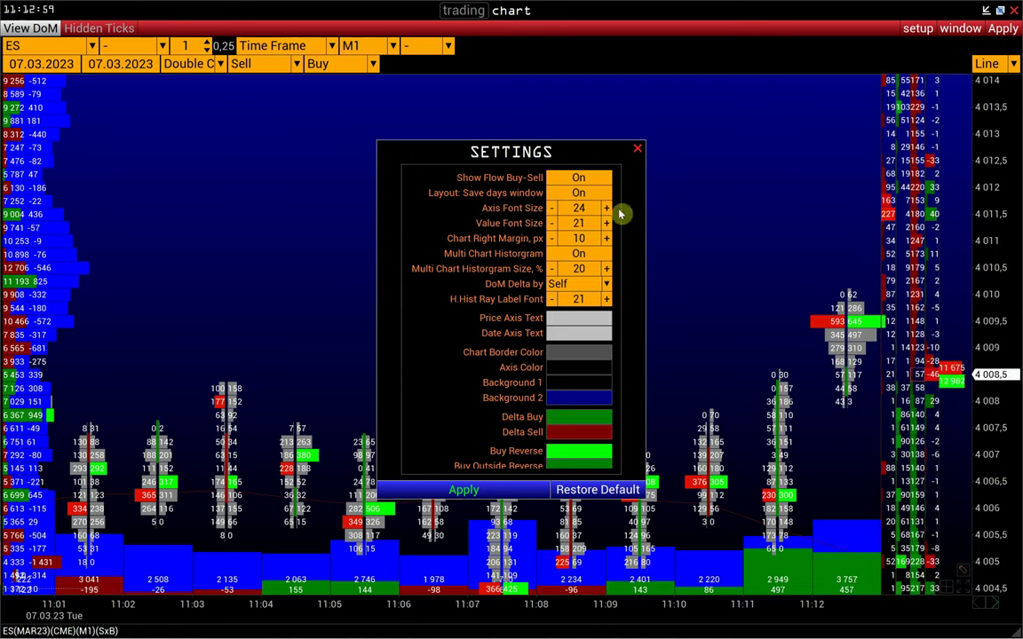
click(568, 208)
text(18)
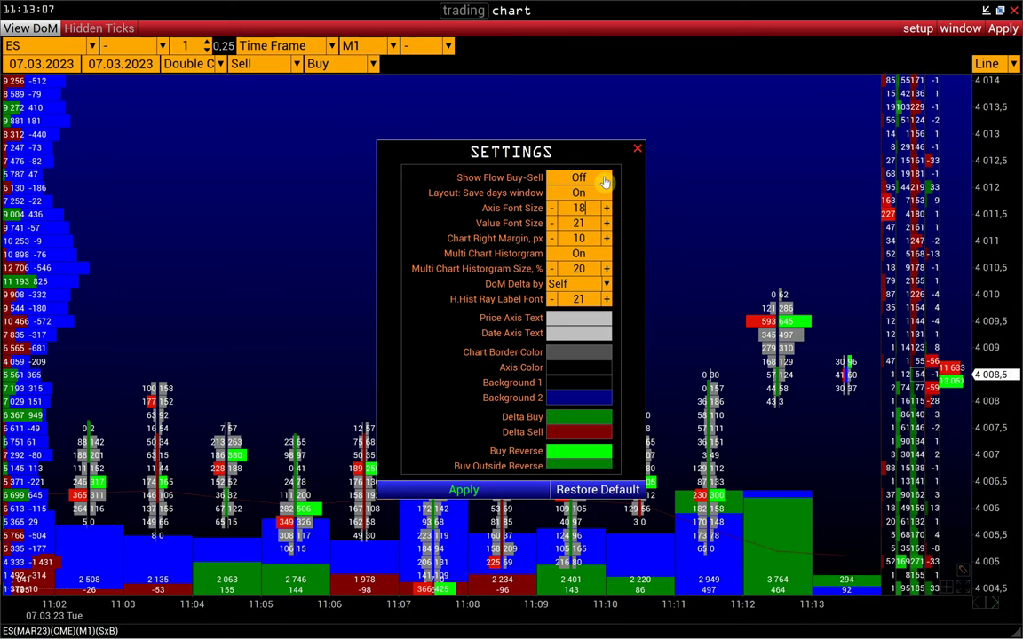
key(Tab)
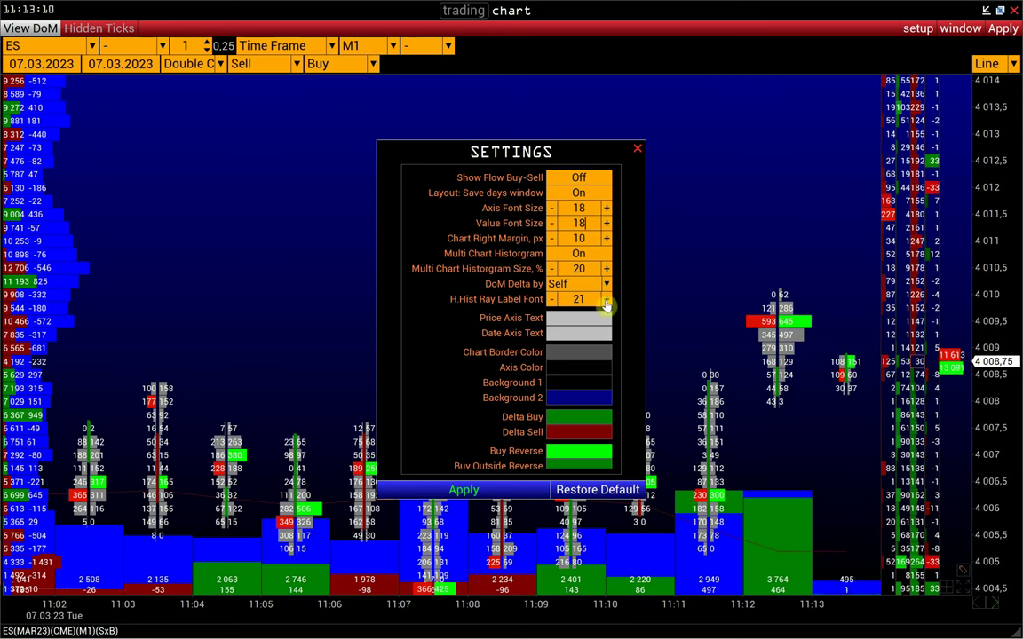
Keep the axis colour black, make Background 1 dark grey, and apply
scroll(559, 293, down, 1)
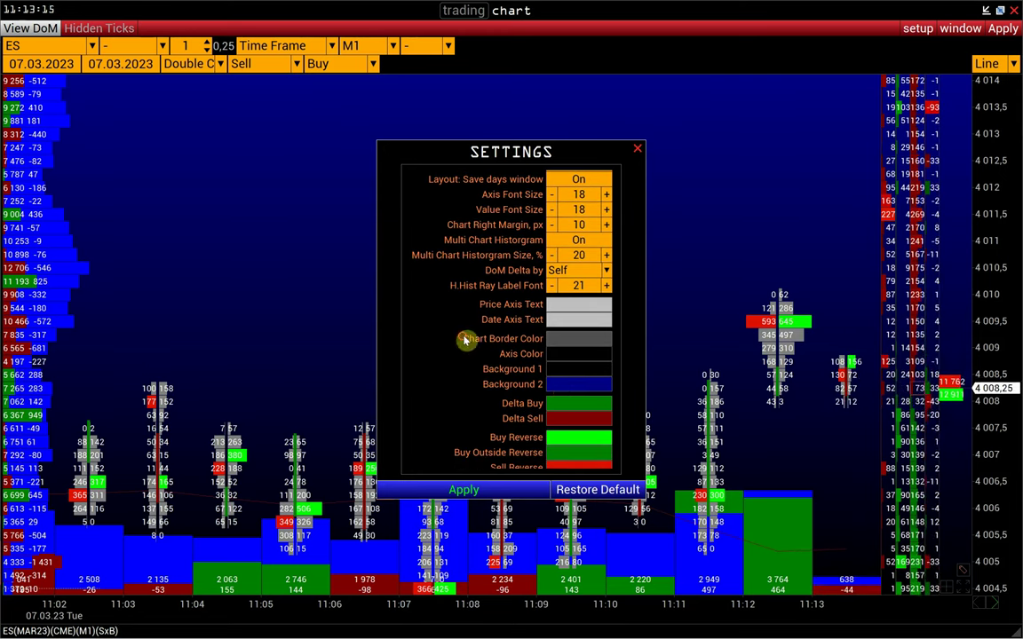
click(508, 354)
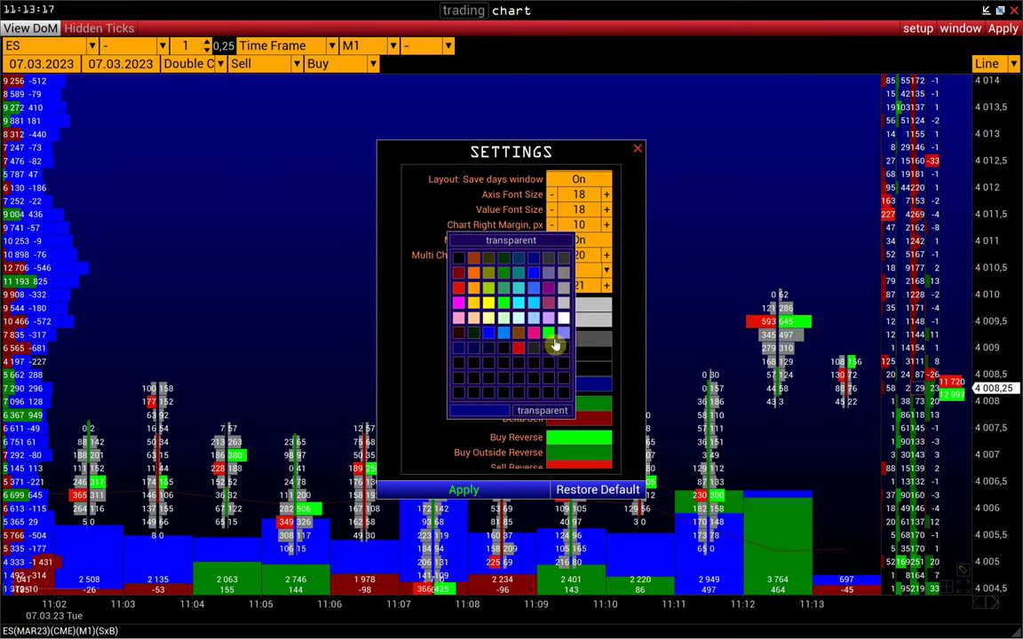
click(461, 259)
click(569, 373)
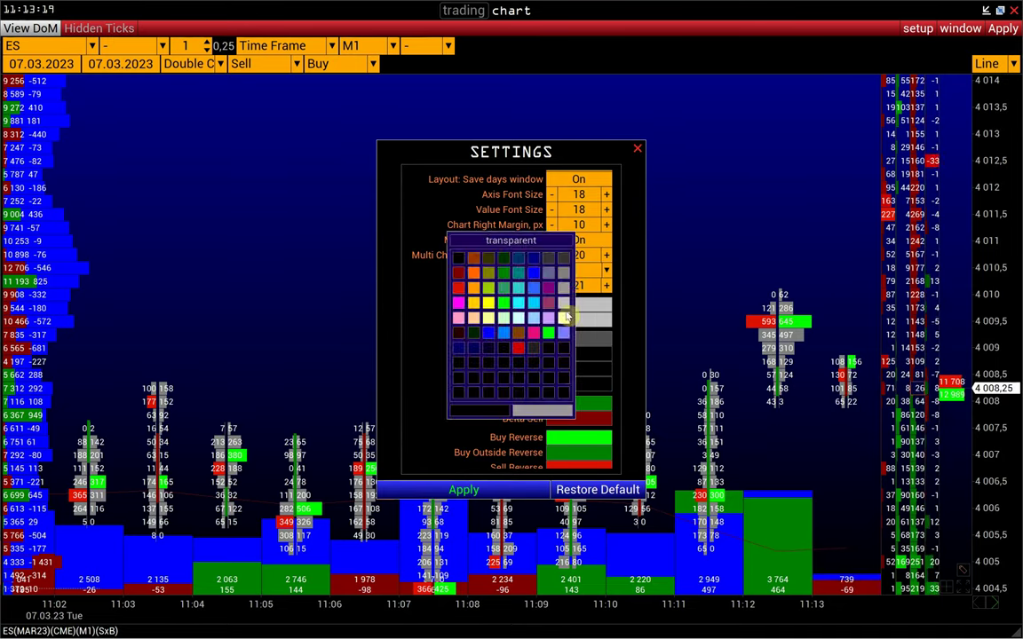
click(566, 267)
click(509, 491)
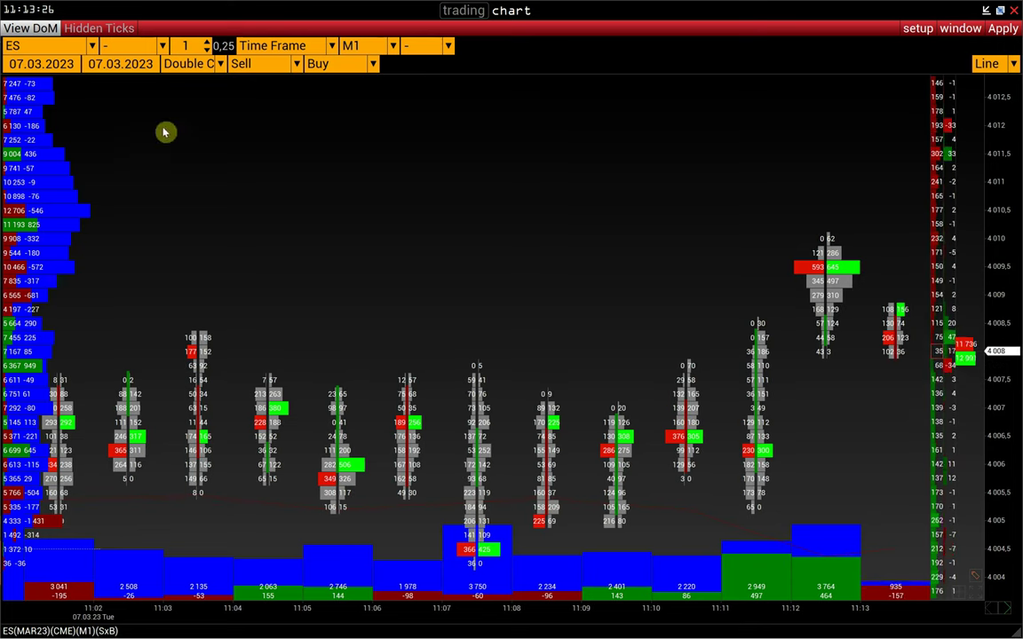
Preview the chart as Box, then Cluster, before returning to Double Cluster
click(186, 73)
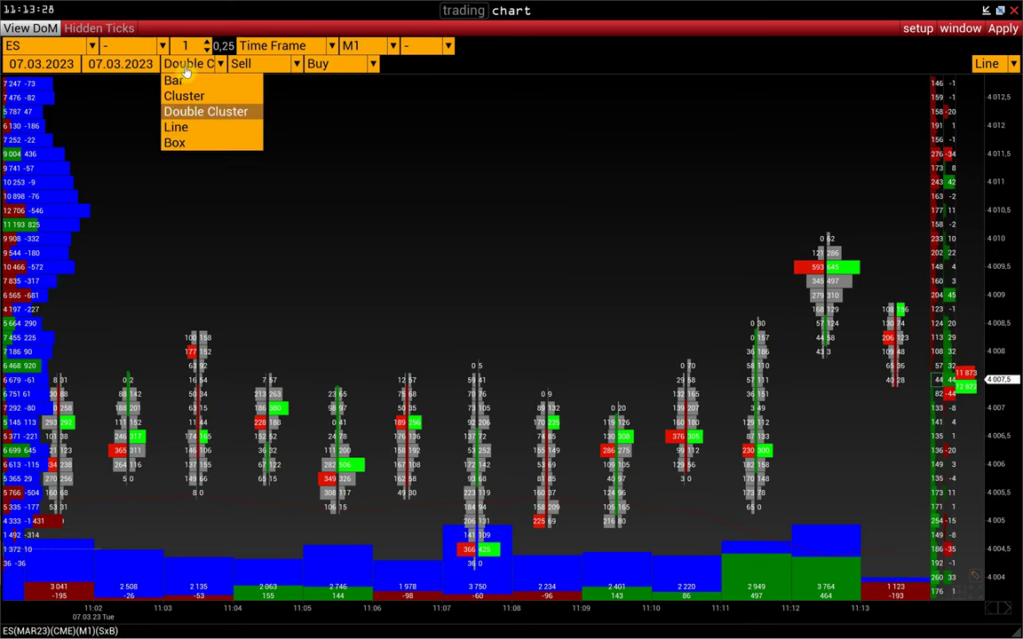
click(186, 144)
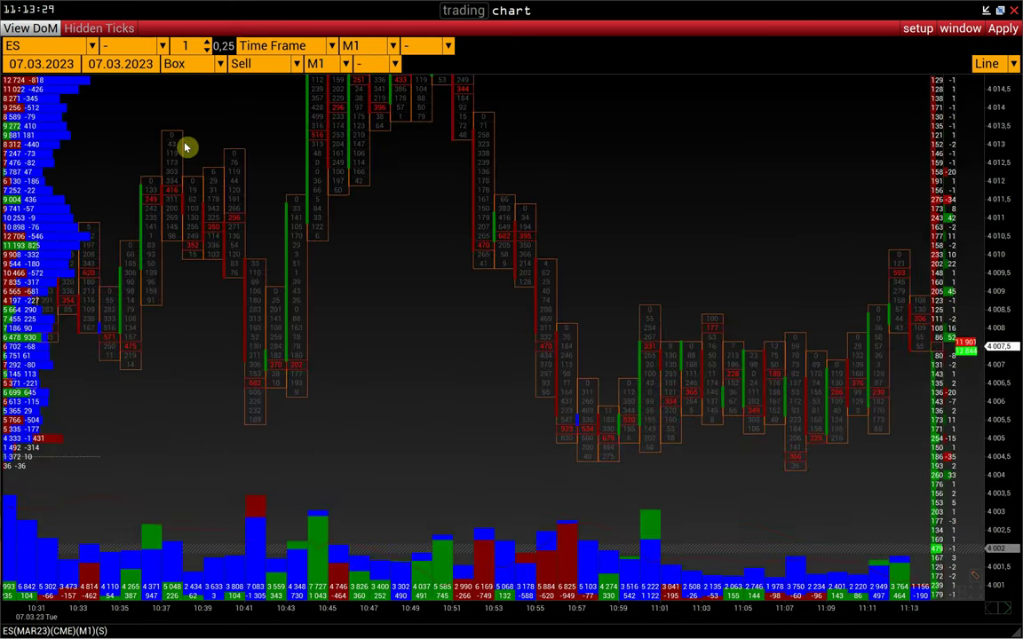
click(193, 66)
click(178, 96)
click(191, 63)
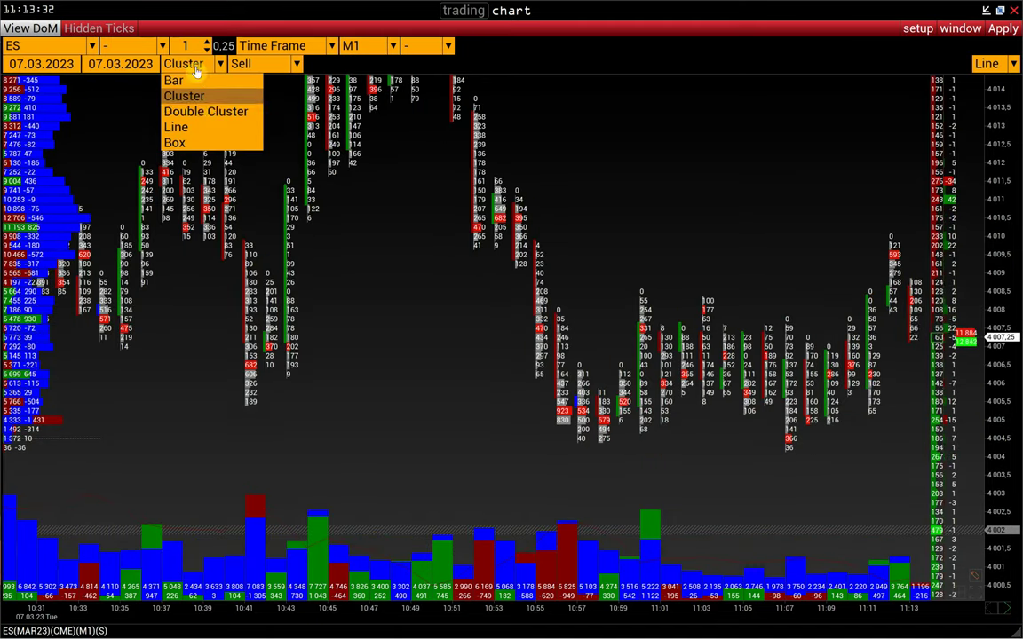
click(192, 109)
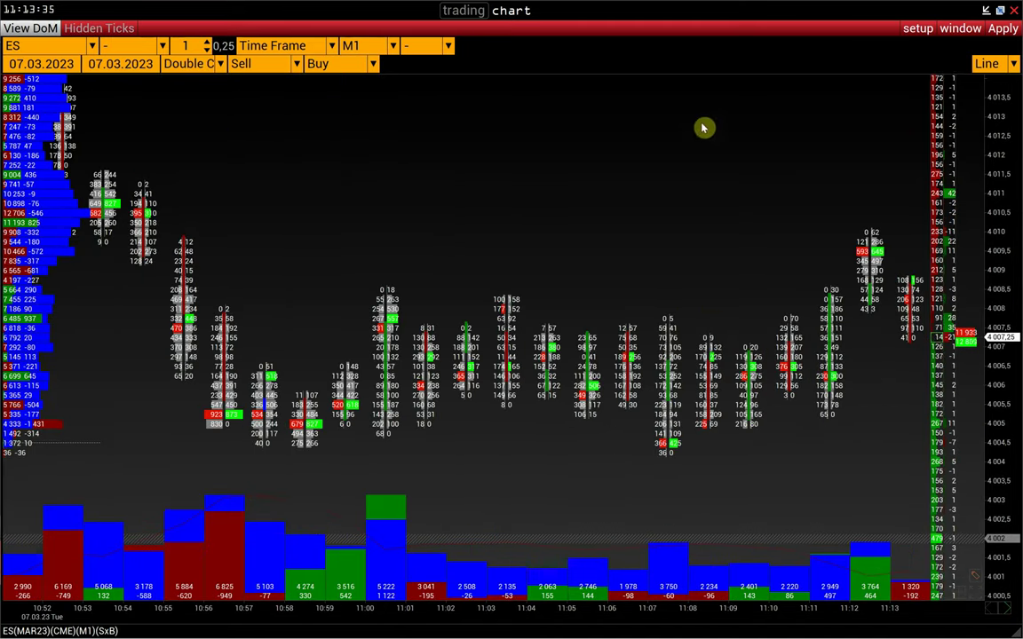
click(917, 28)
Clone the chart window, load its data, and shrink and move the clone
mouse_move(893, 114)
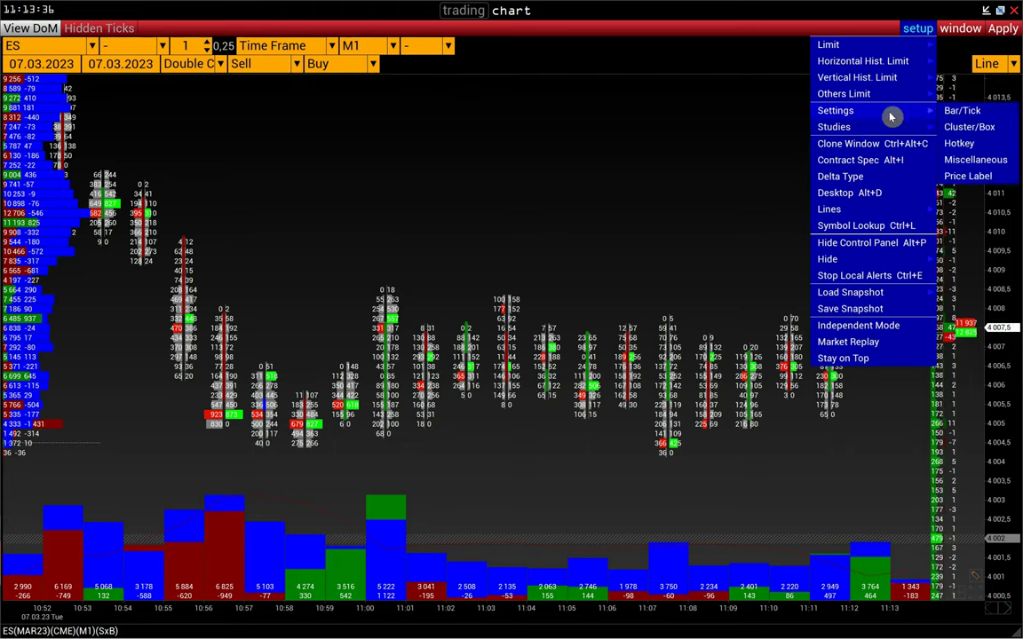
click(866, 144)
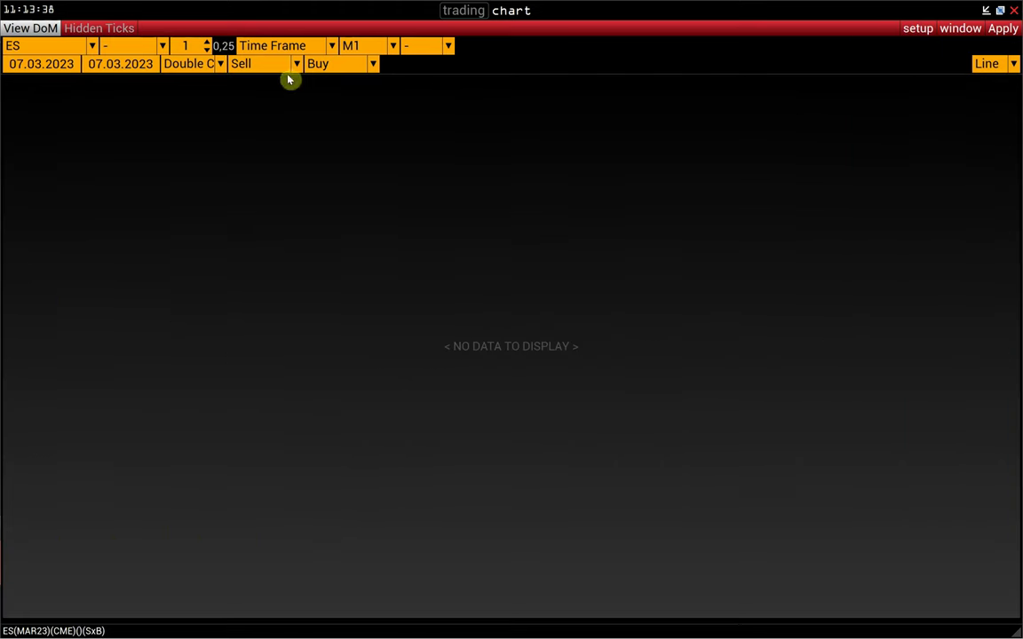
click(999, 30)
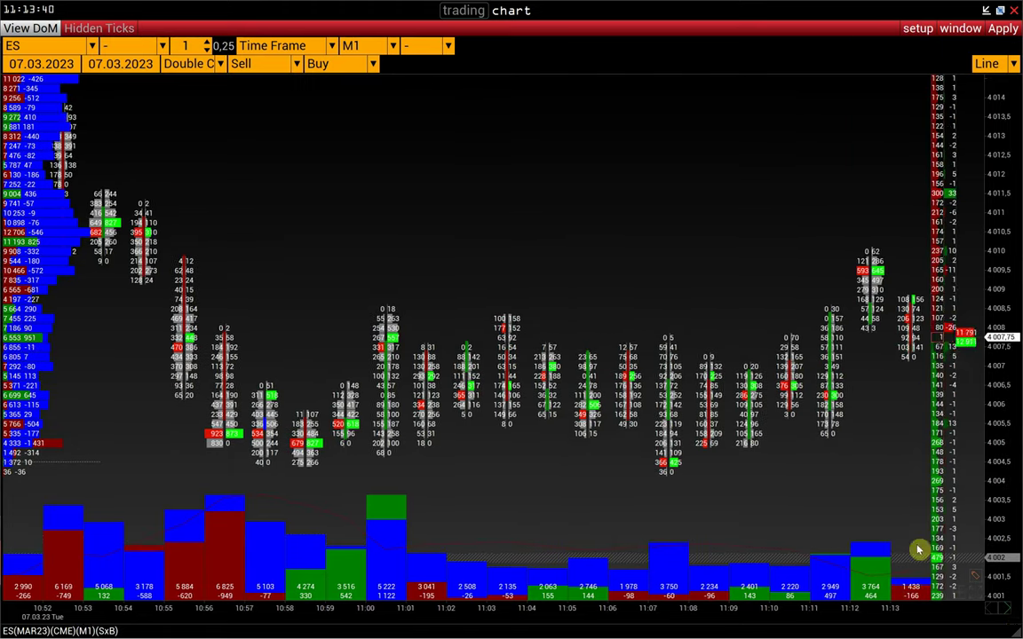
drag(1019, 635, 710, 397)
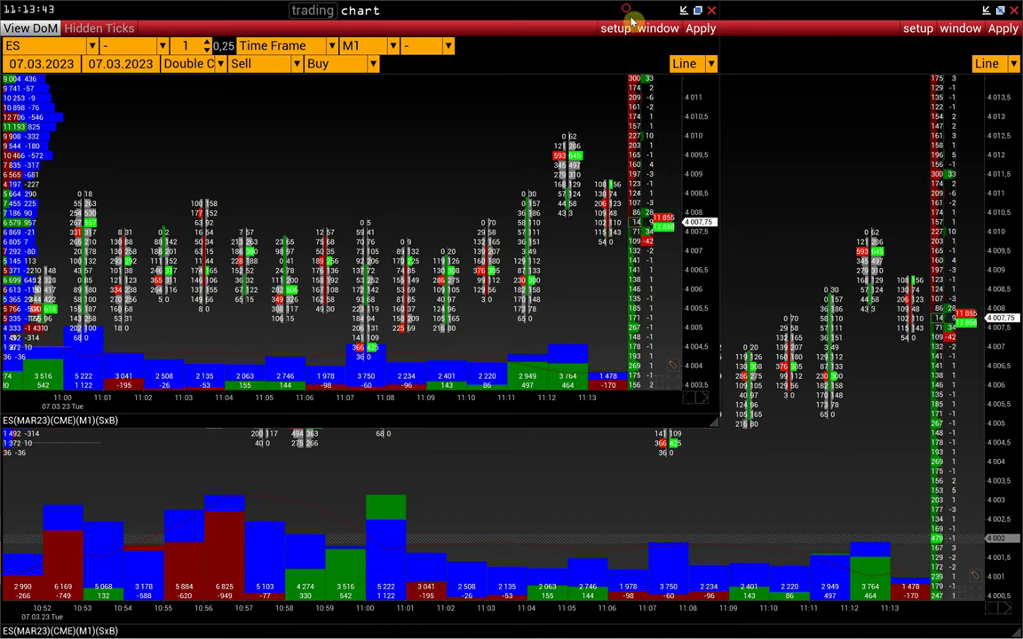
drag(569, 12, 647, 131)
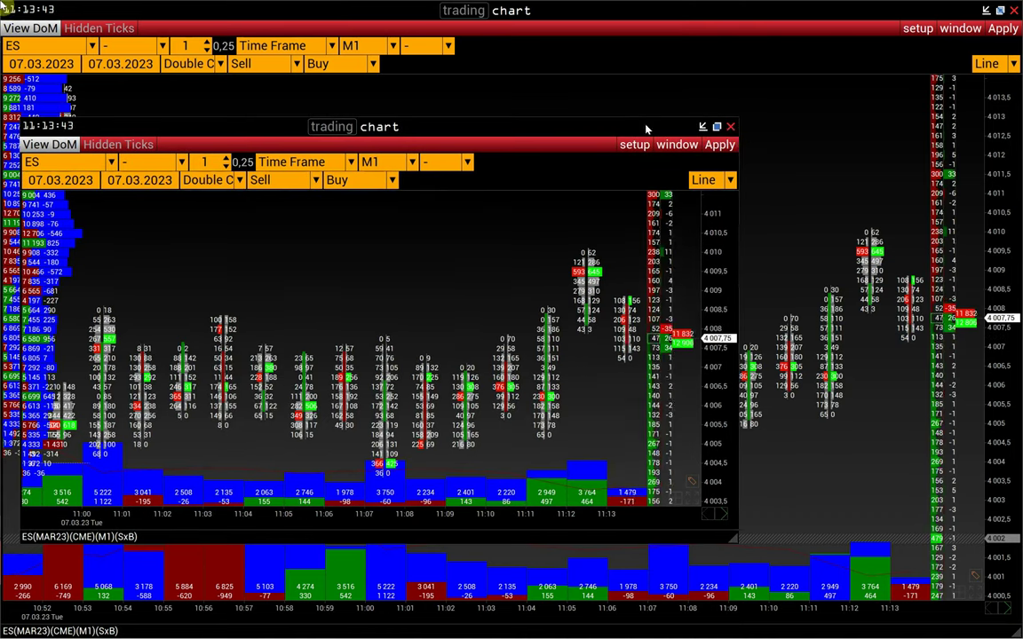
Show the cloned chart as Box and maximize it
click(206, 181)
click(201, 260)
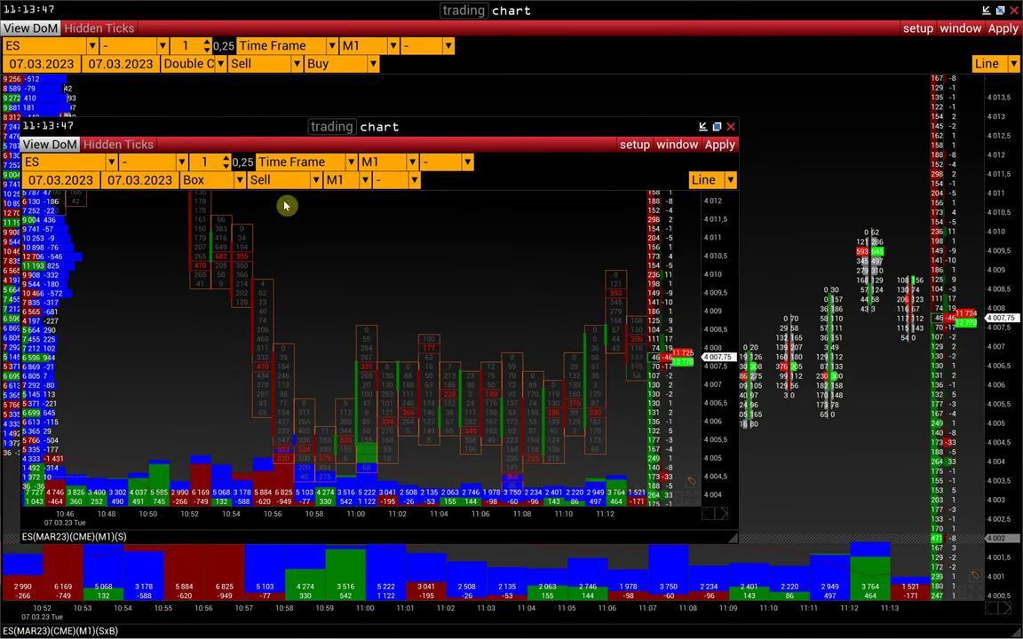
click(716, 126)
Display Volume in the boxes and switch the time frame to S30
click(274, 68)
click(259, 90)
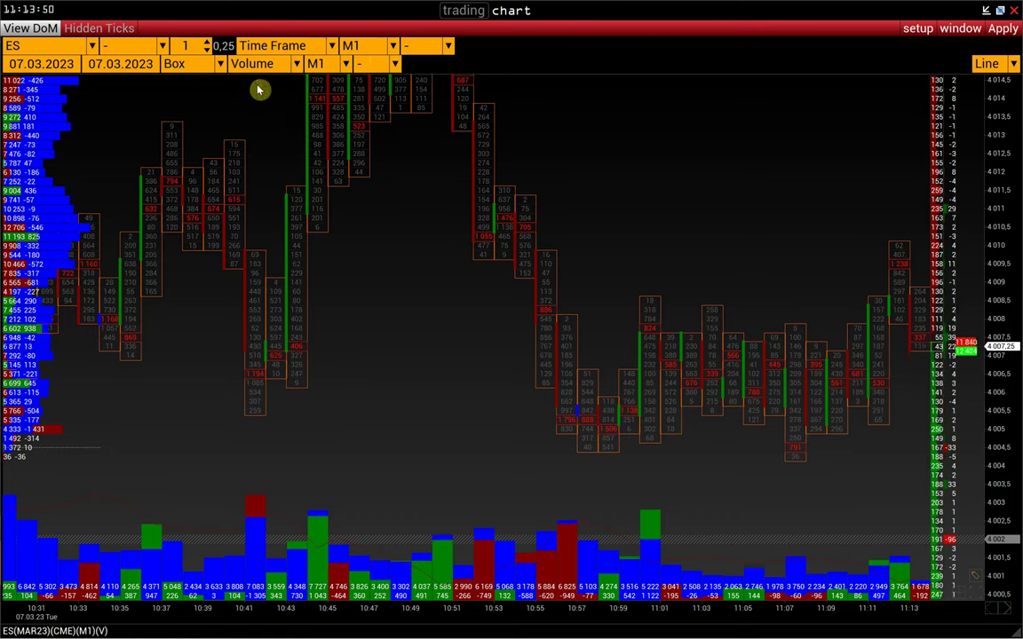
click(370, 46)
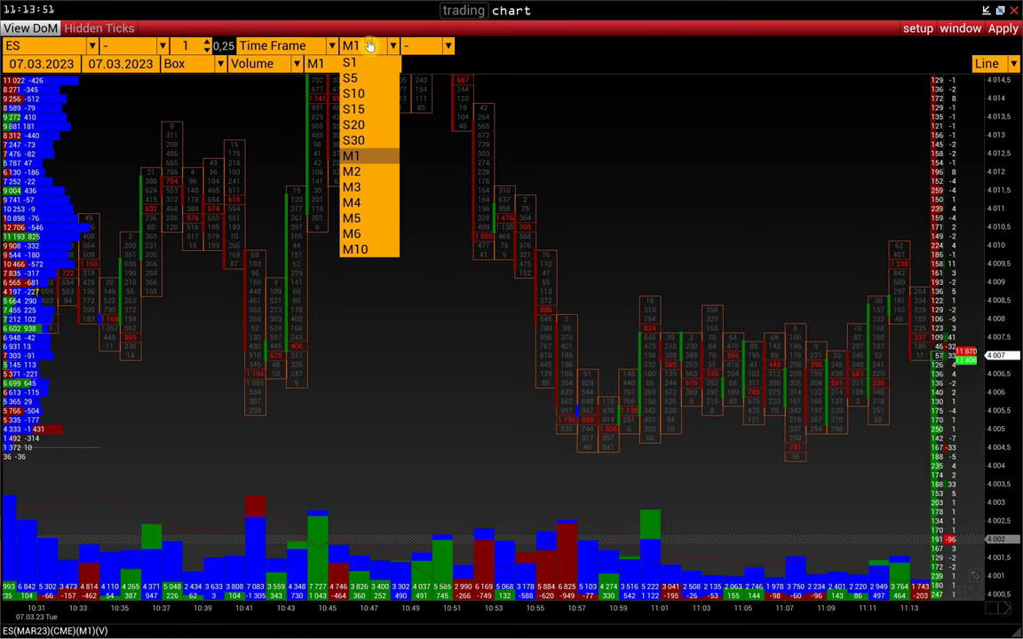
click(354, 142)
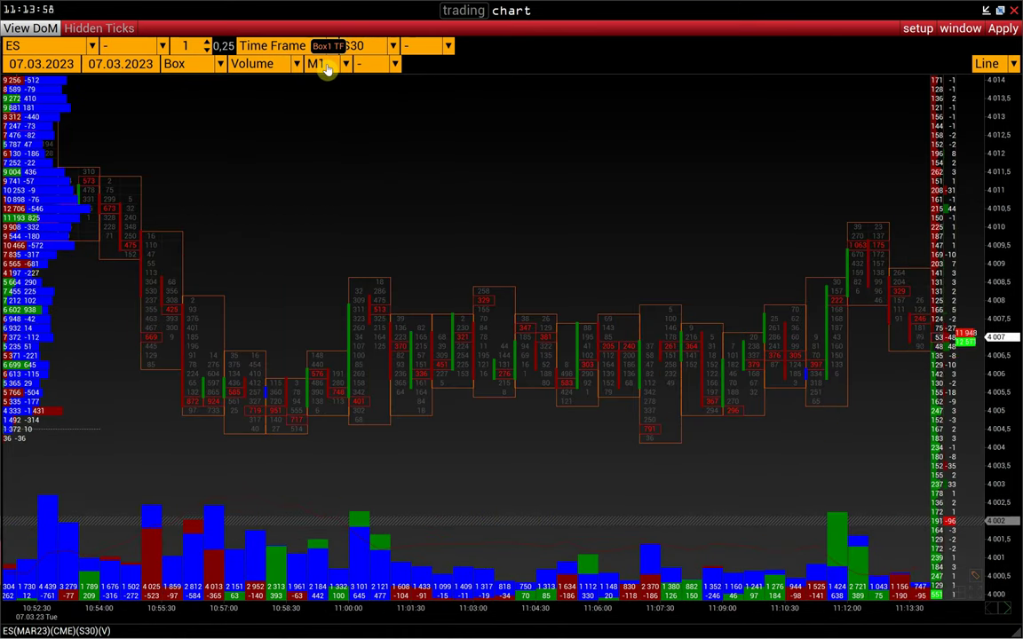
Set box time frames to M5 and M15, then compress the time and price axes
click(327, 69)
click(319, 187)
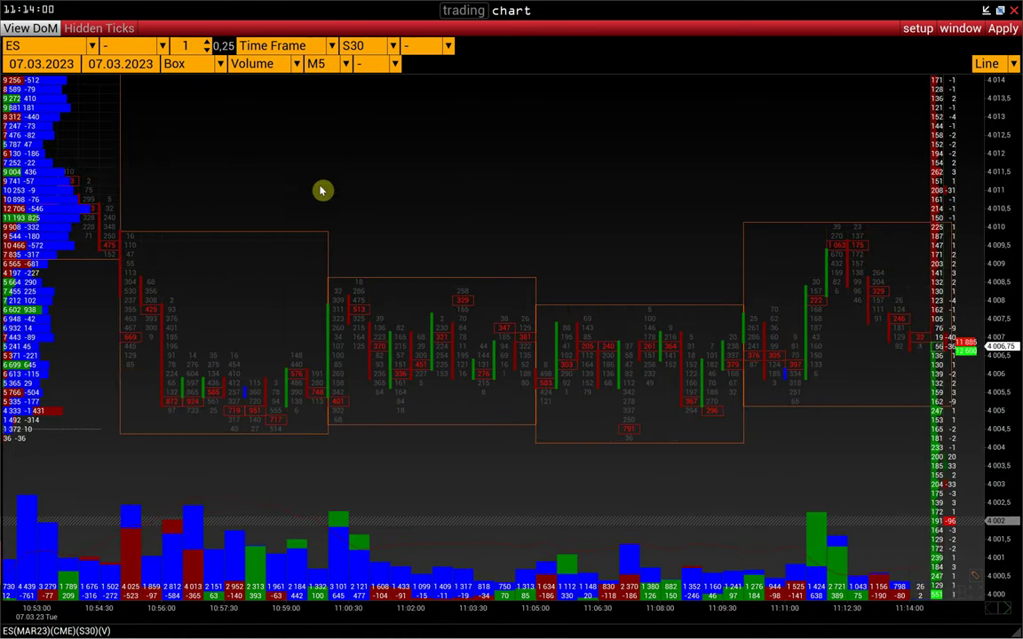
click(372, 69)
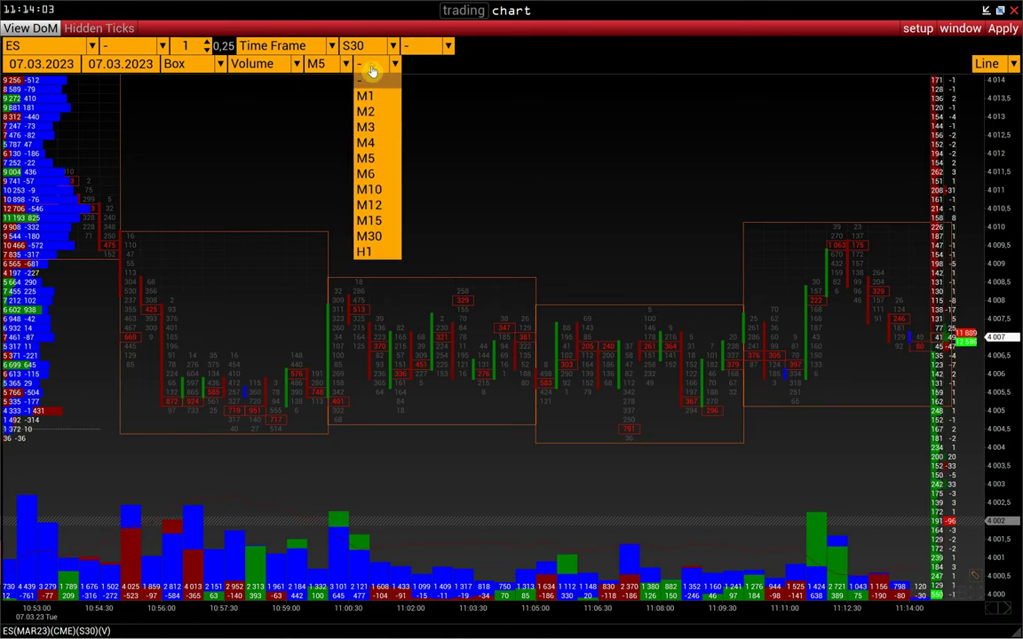
click(369, 220)
drag(493, 609, 639, 614)
drag(988, 251, 728, 463)
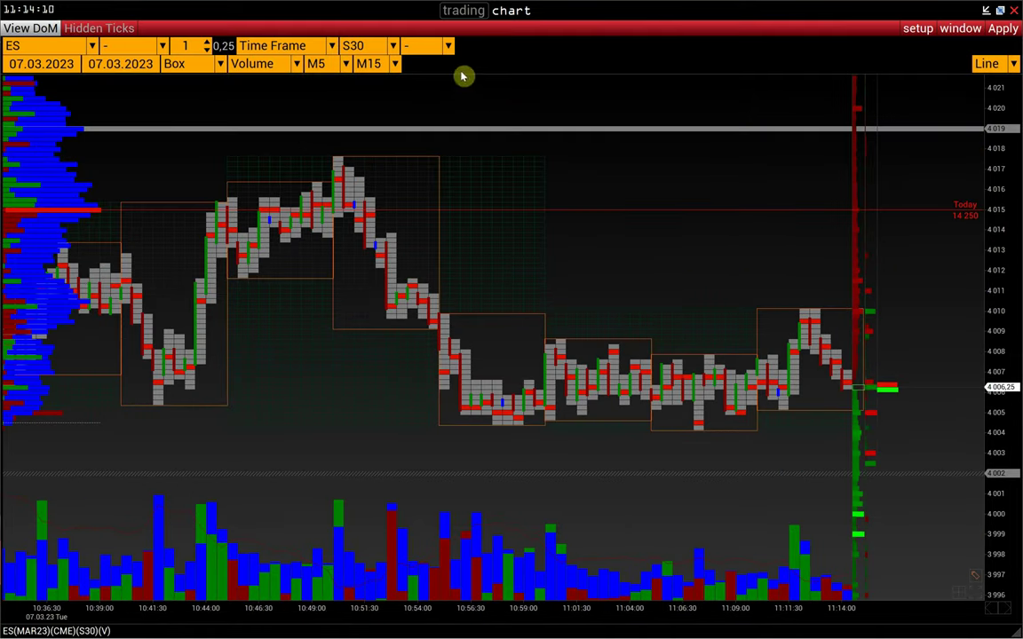
Set Time Frame 2 to M5 to draw volume profiles inside each box
click(438, 49)
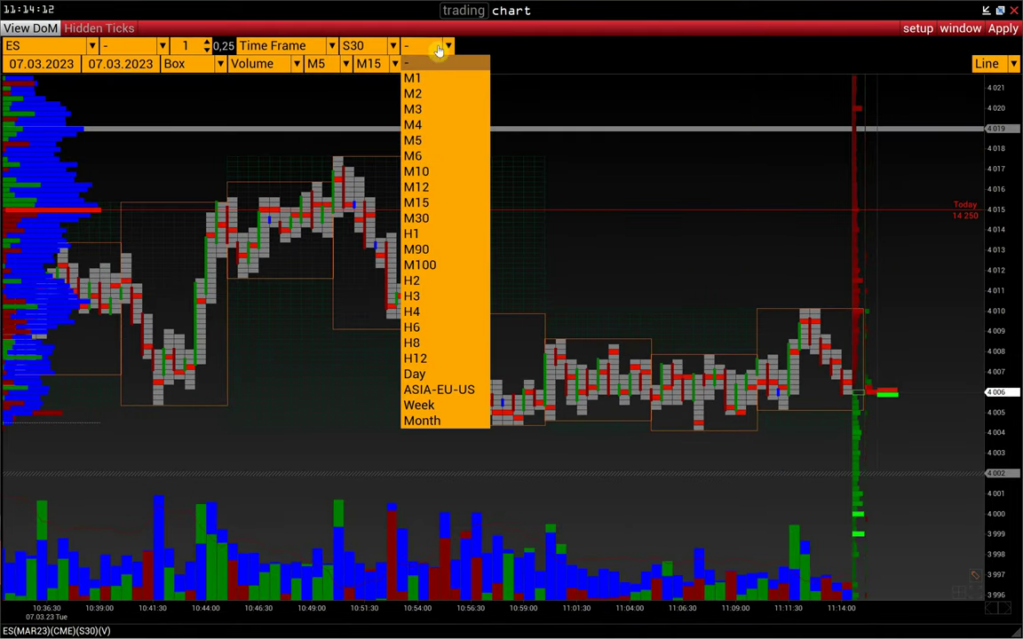
click(410, 142)
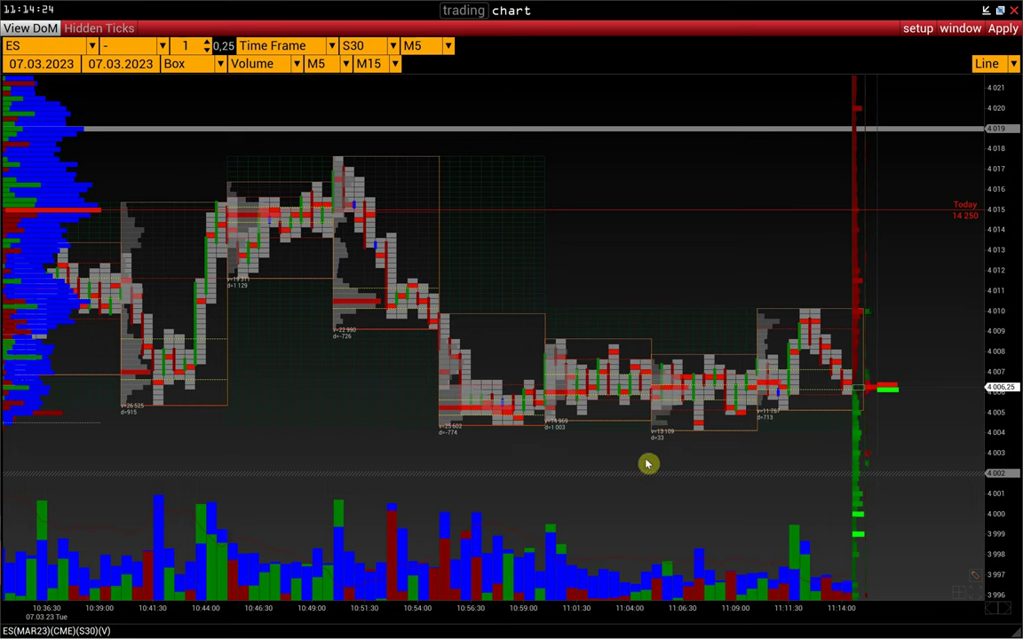
click(912, 32)
mouse_move(874, 131)
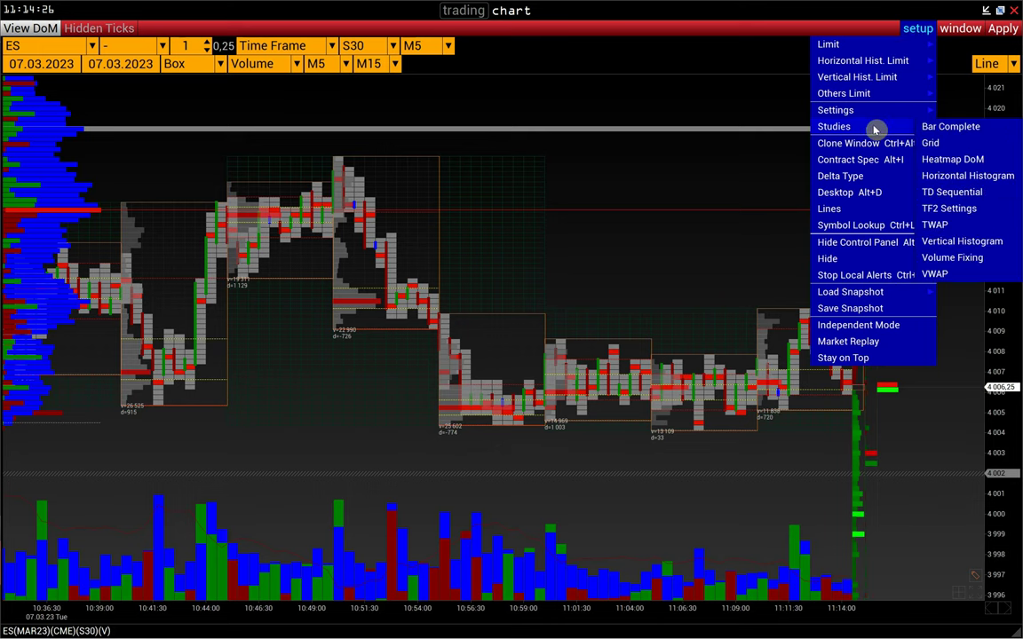
Set the TF2 profiles to 80 transparency, summary off, and blue volume colour
click(948, 209)
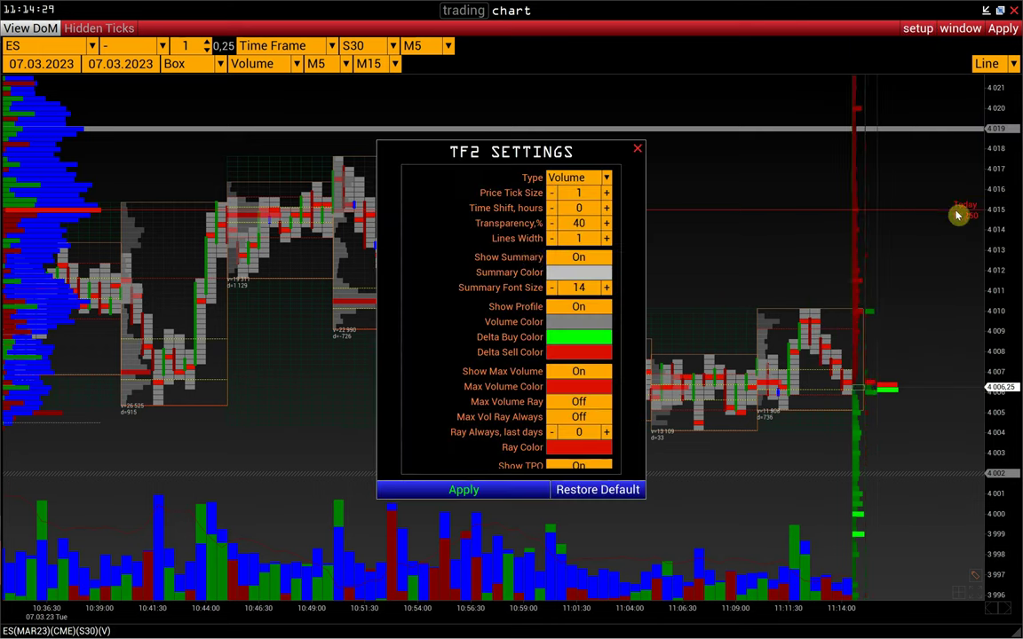
double_click(587, 224)
text(80)
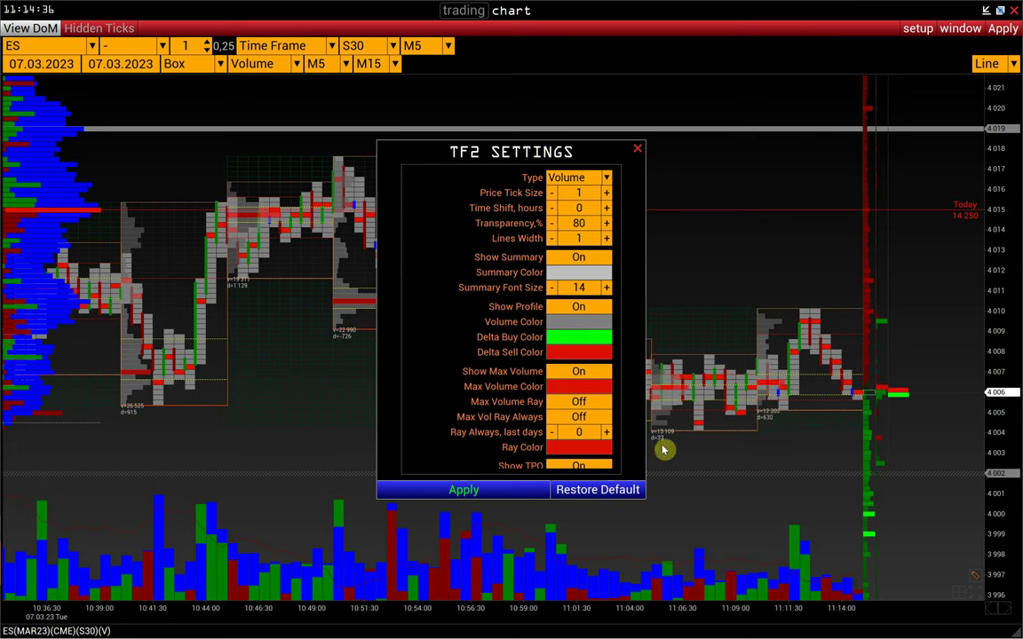
click(578, 257)
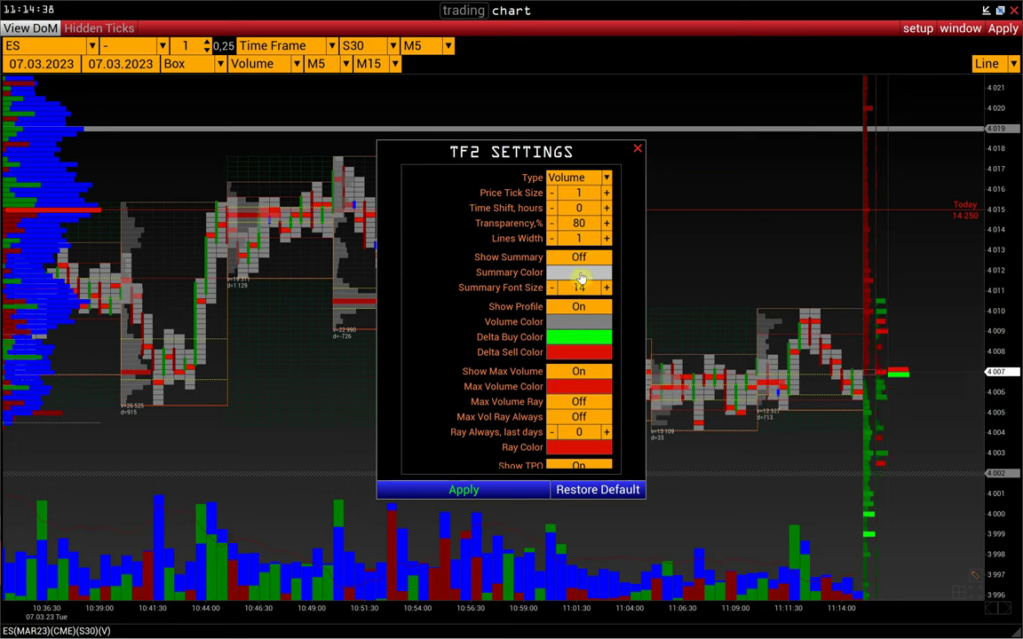
click(561, 321)
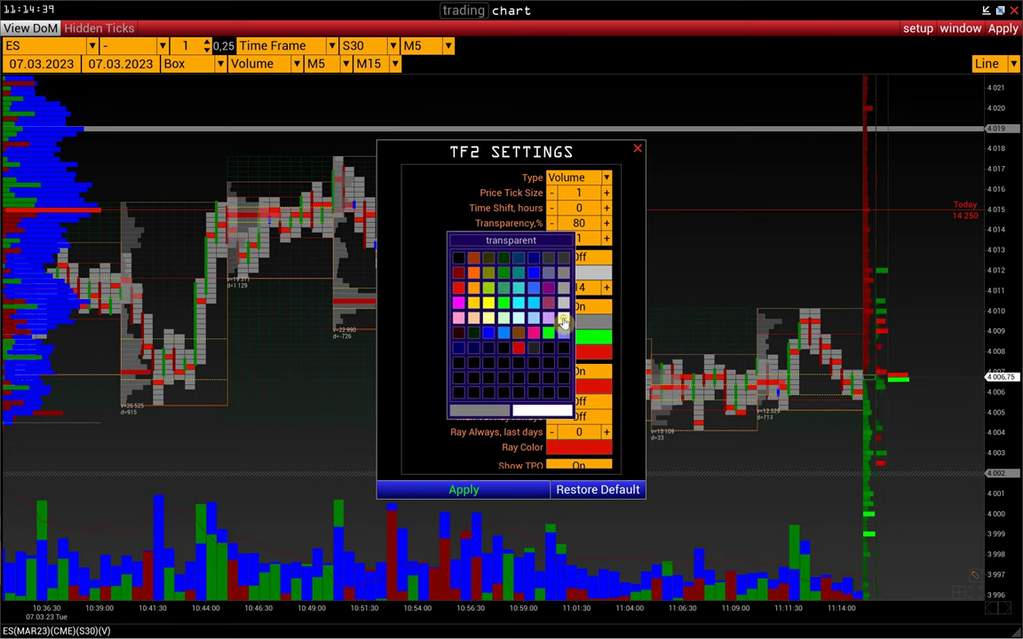
click(503, 335)
Turn on the TF2 vertical histogram with Delta type and apply the settings
scroll(525, 324, down, 2)
scroll(528, 323, down, 2)
scroll(528, 321, down, 4)
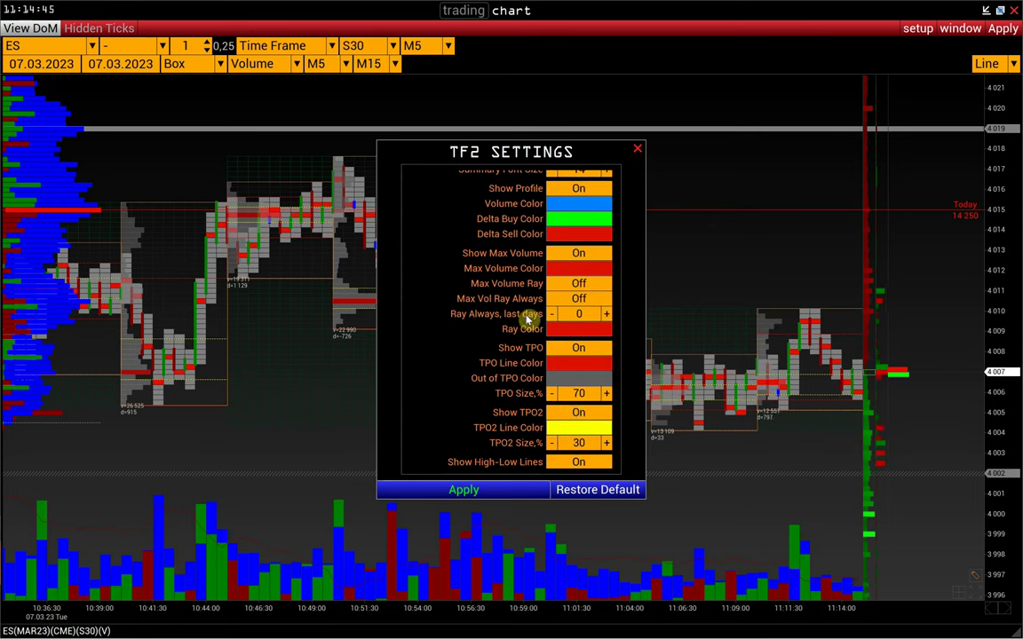
scroll(532, 398, down, 3)
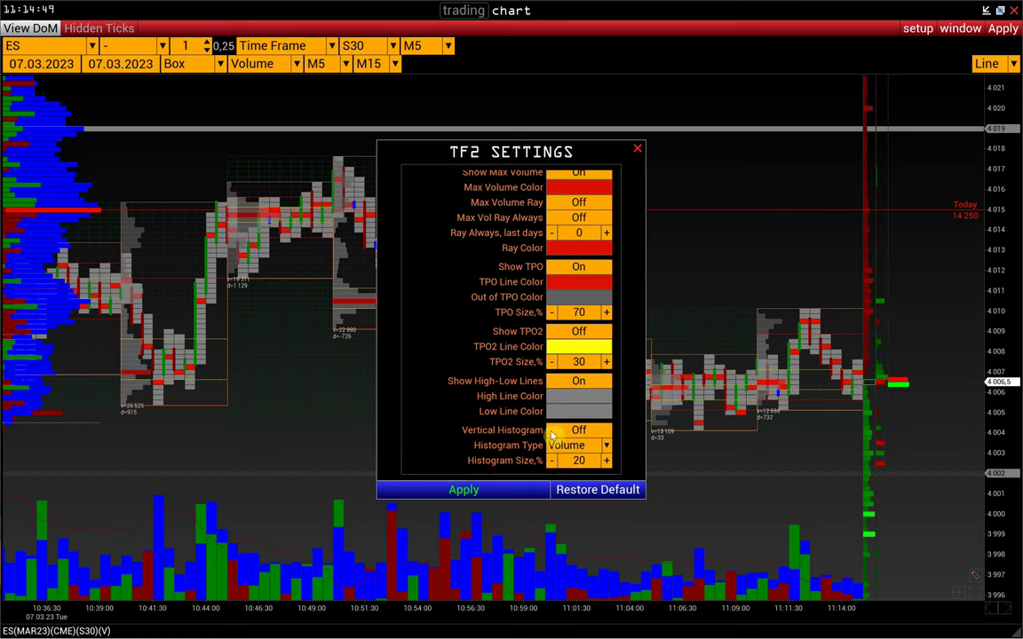
click(575, 432)
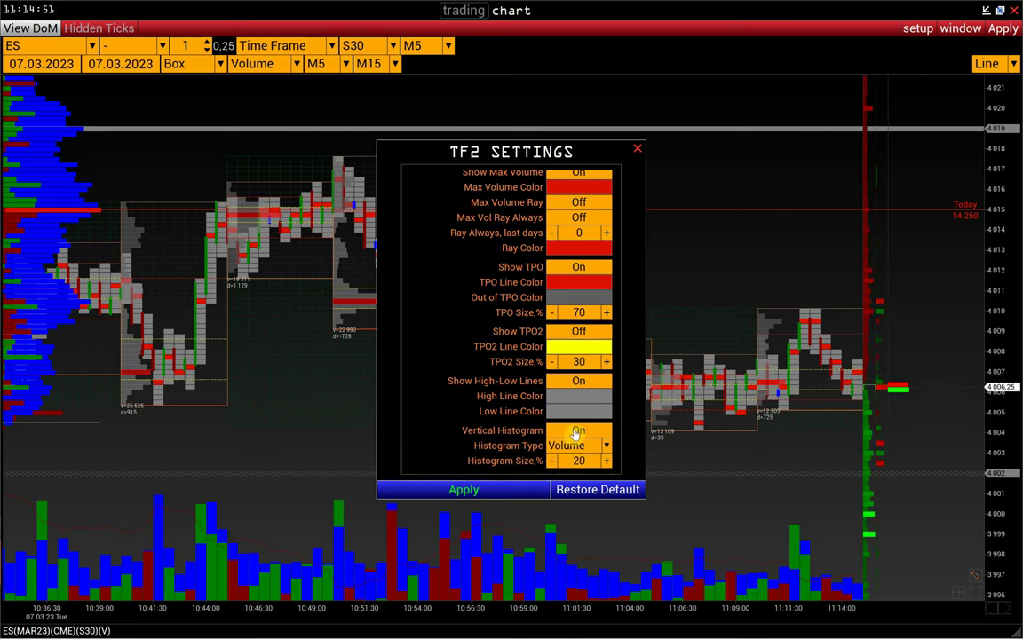
click(575, 446)
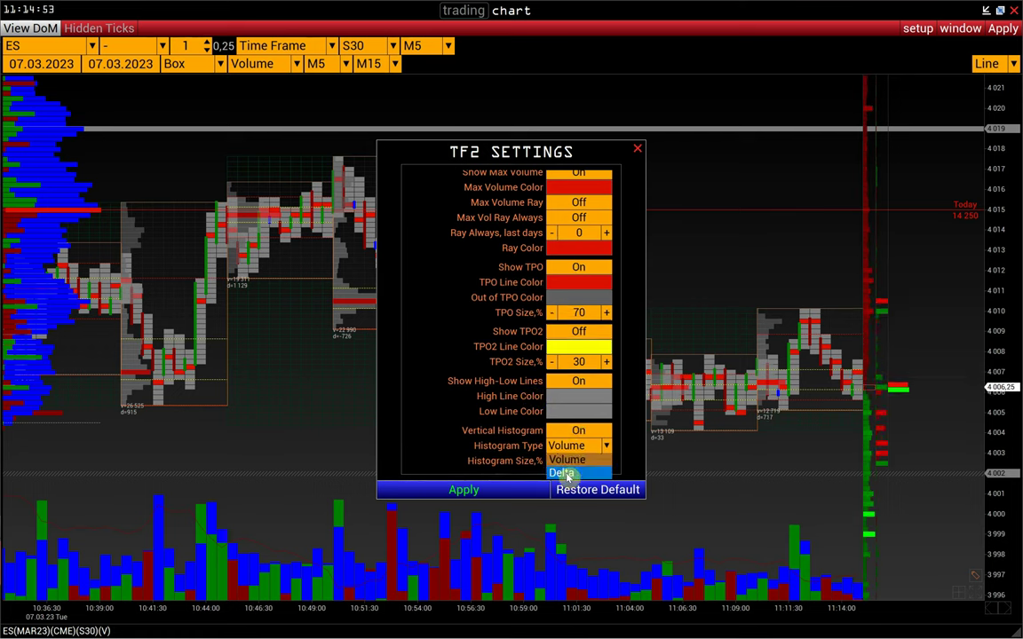
click(568, 475)
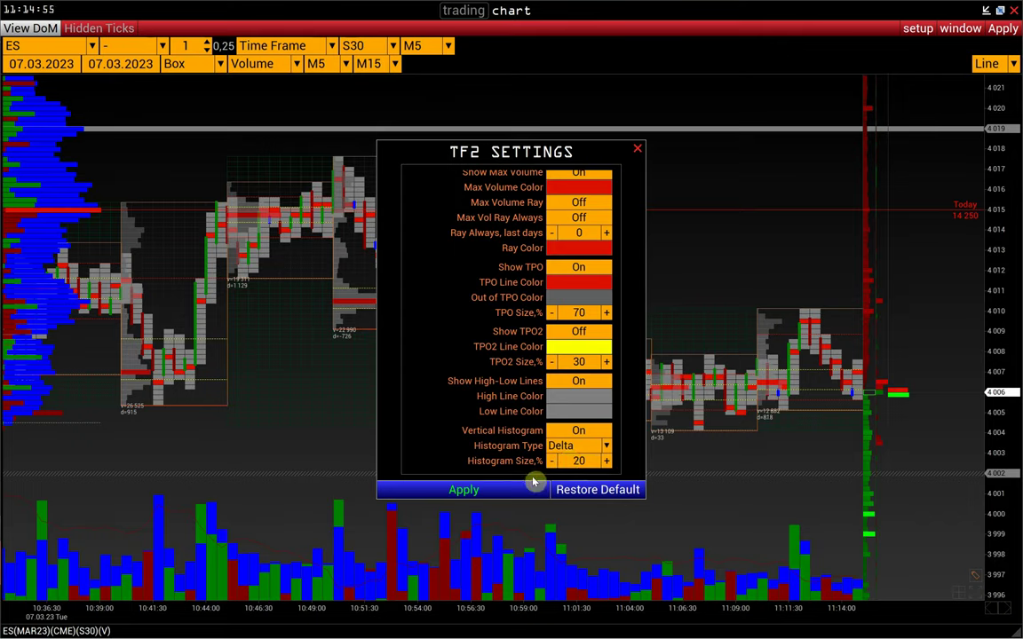
click(522, 493)
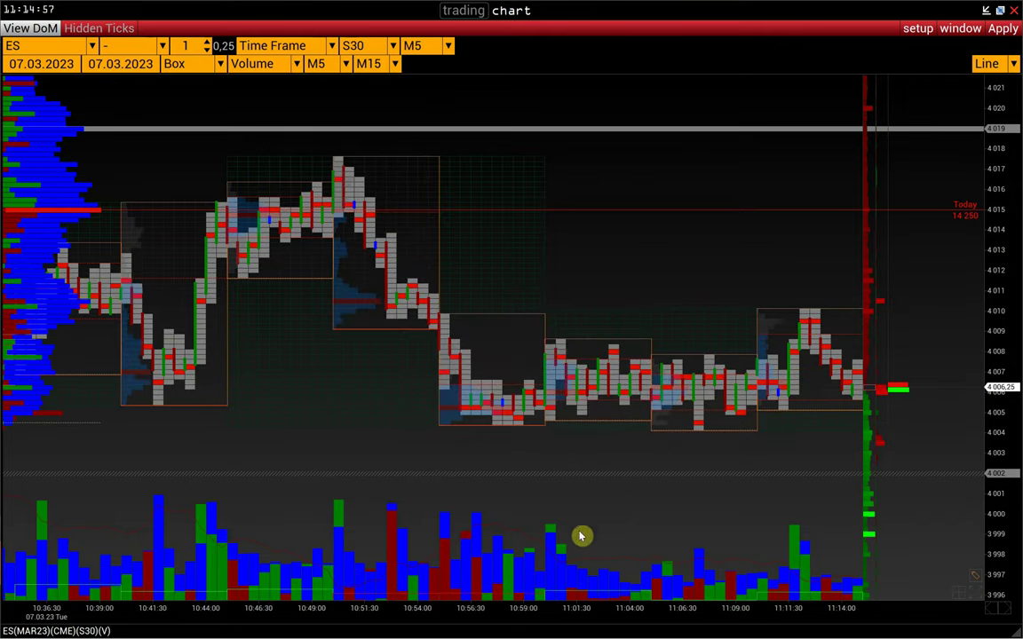
Compress the time axis for a wider range and reset Time Frame 2 to '-'
drag(488, 611, 552, 495)
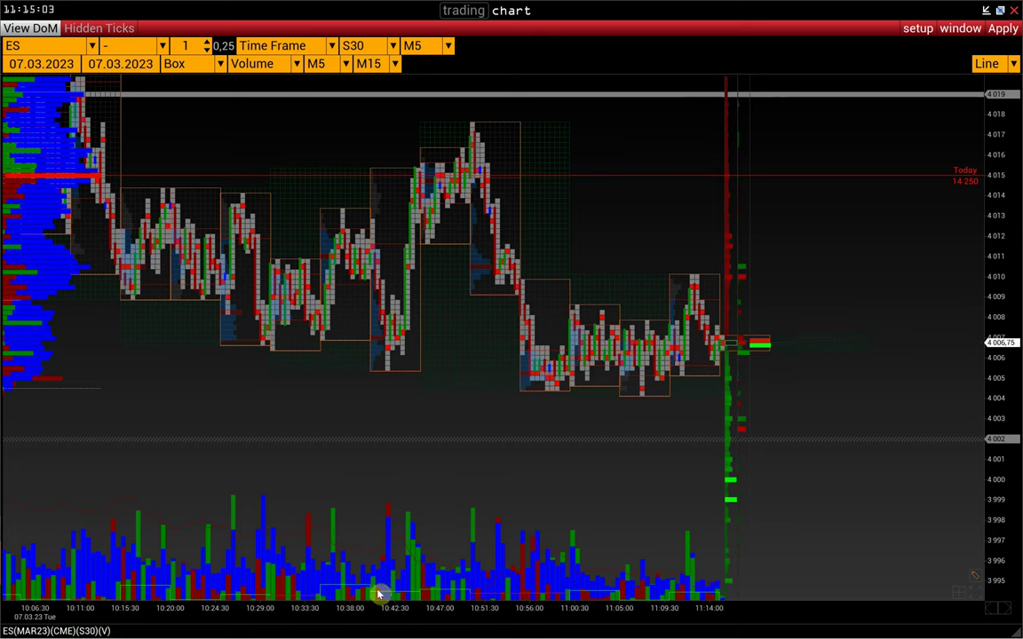
click(417, 46)
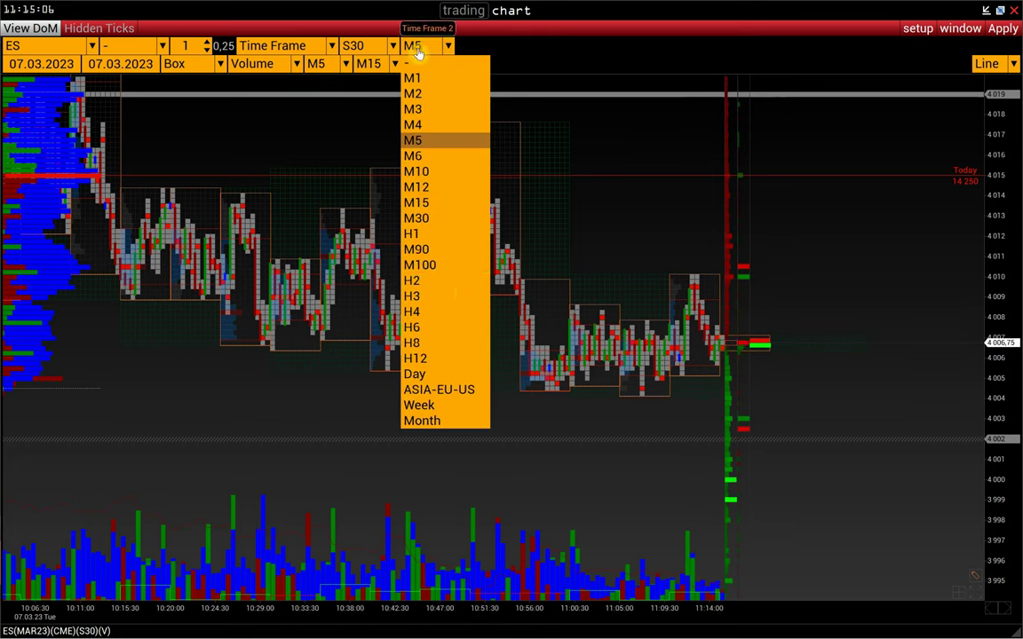
click(423, 202)
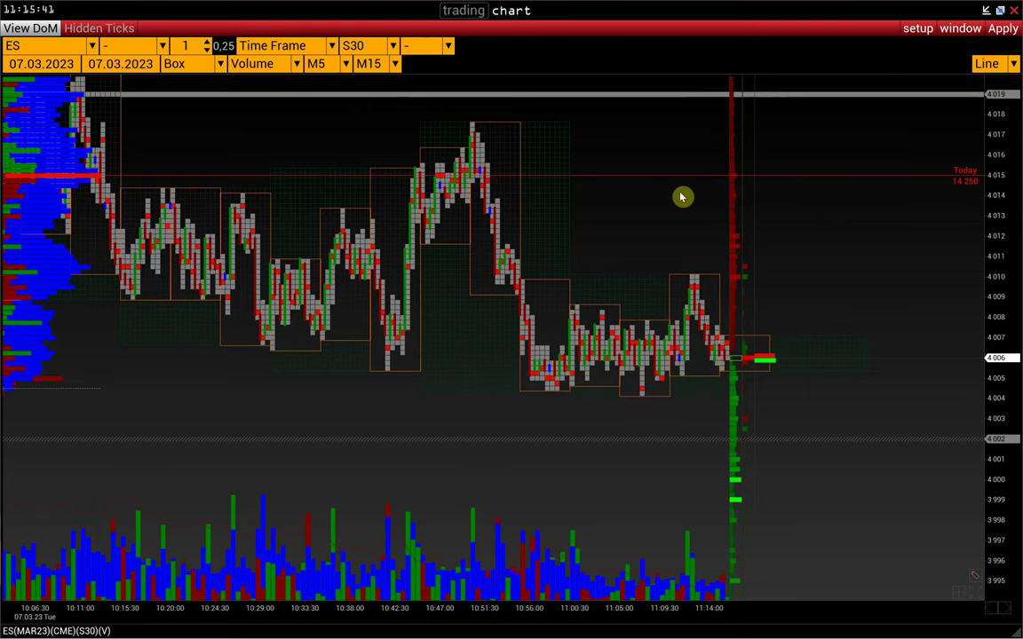
click(918, 28)
mouse_move(879, 111)
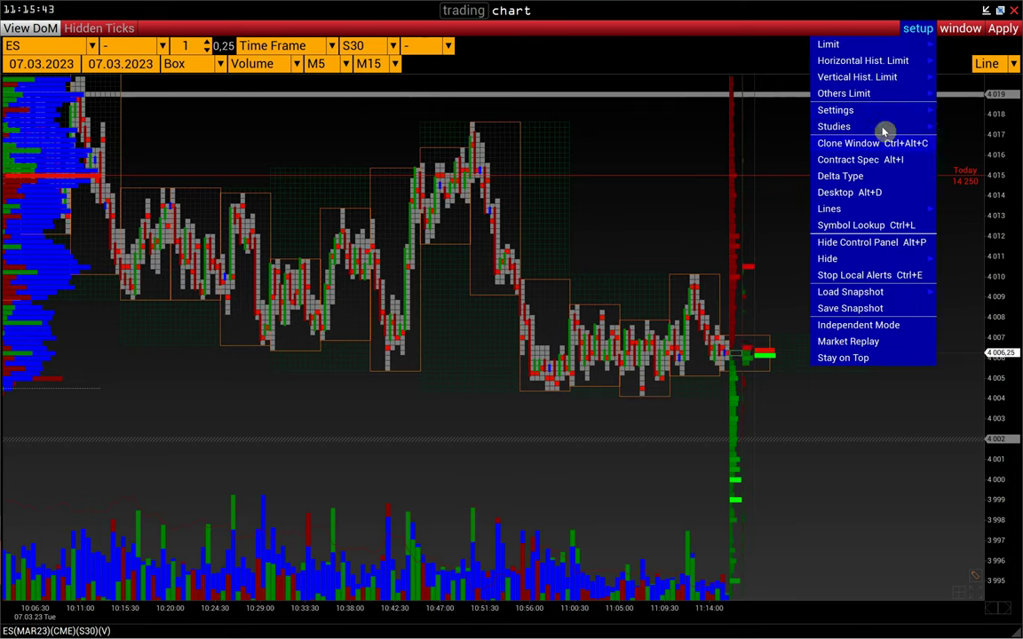
click(956, 127)
scroll(560, 325, down, 5)
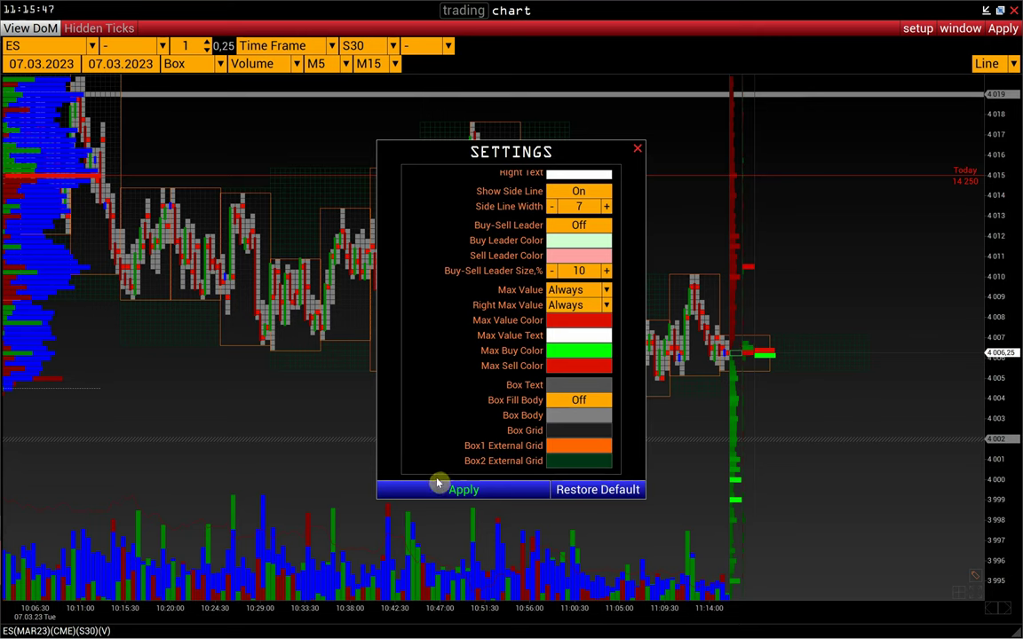
click(642, 91)
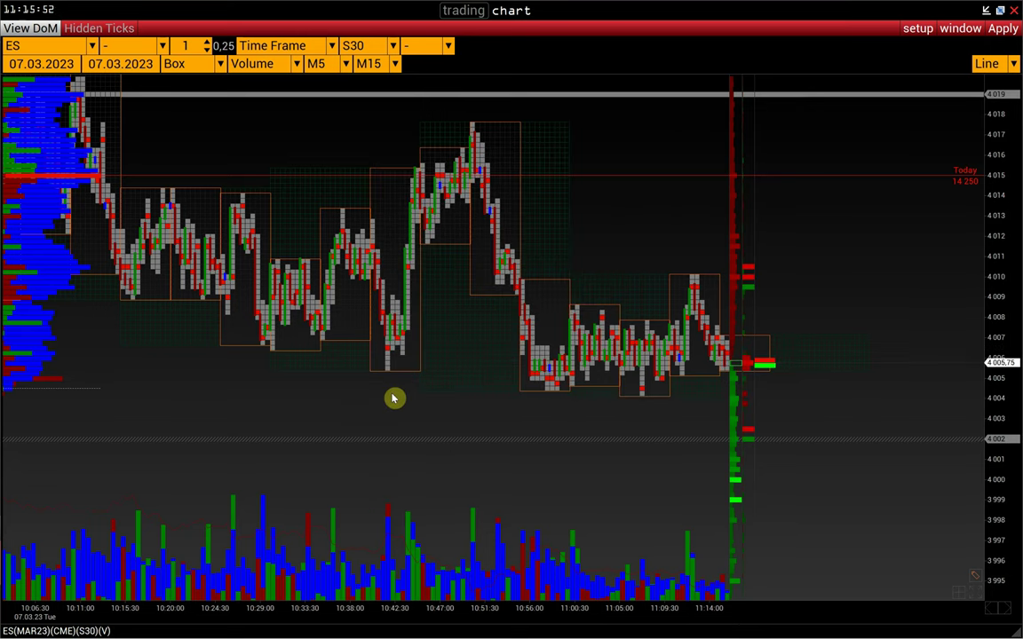